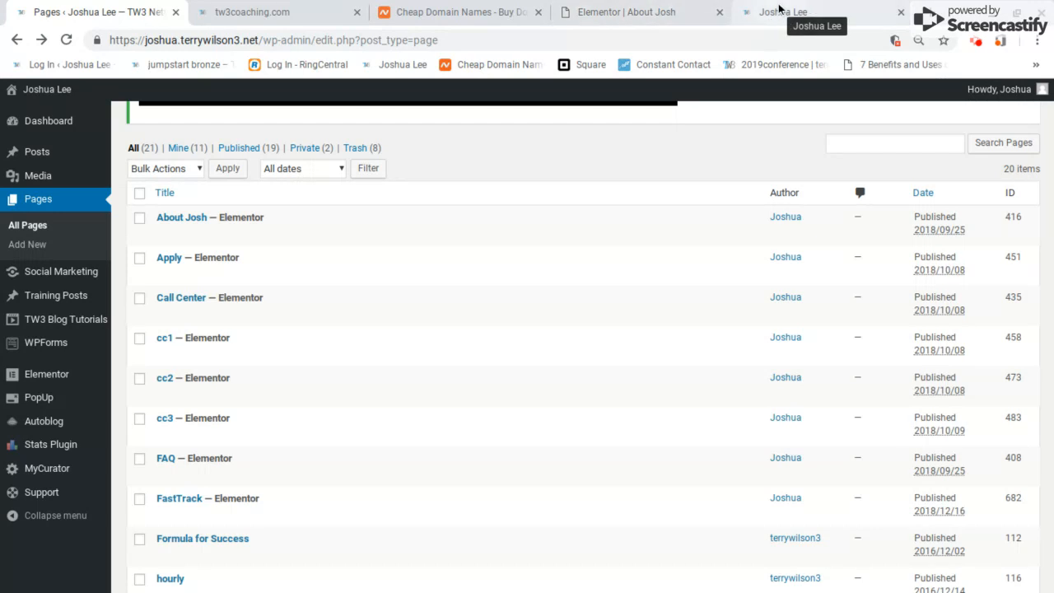
- Check the site's home page, and switch to the Elementor editor of the About page
left_click(779, 10)
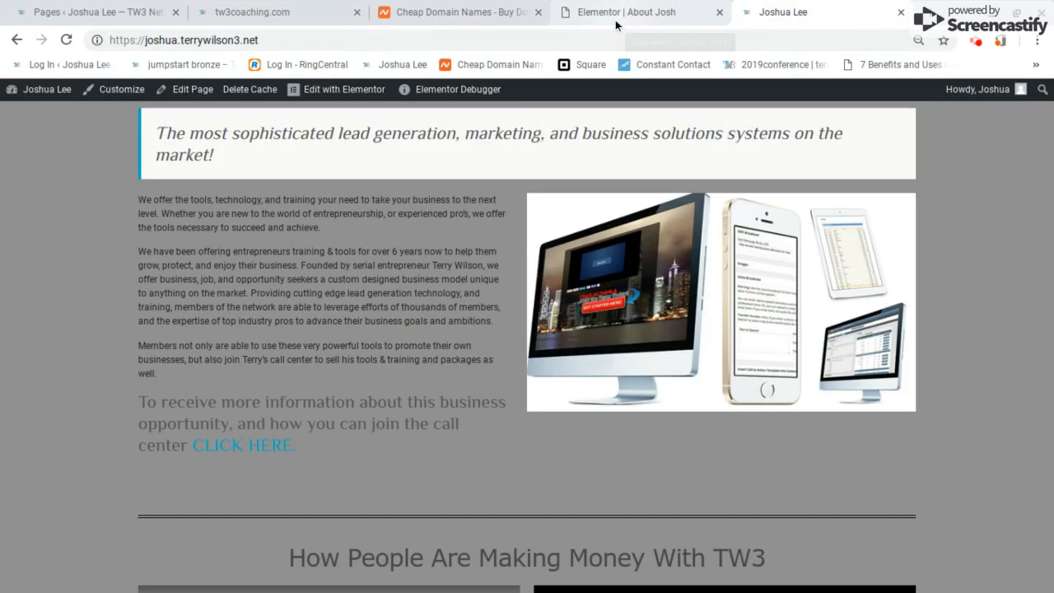
left_click(626, 12)
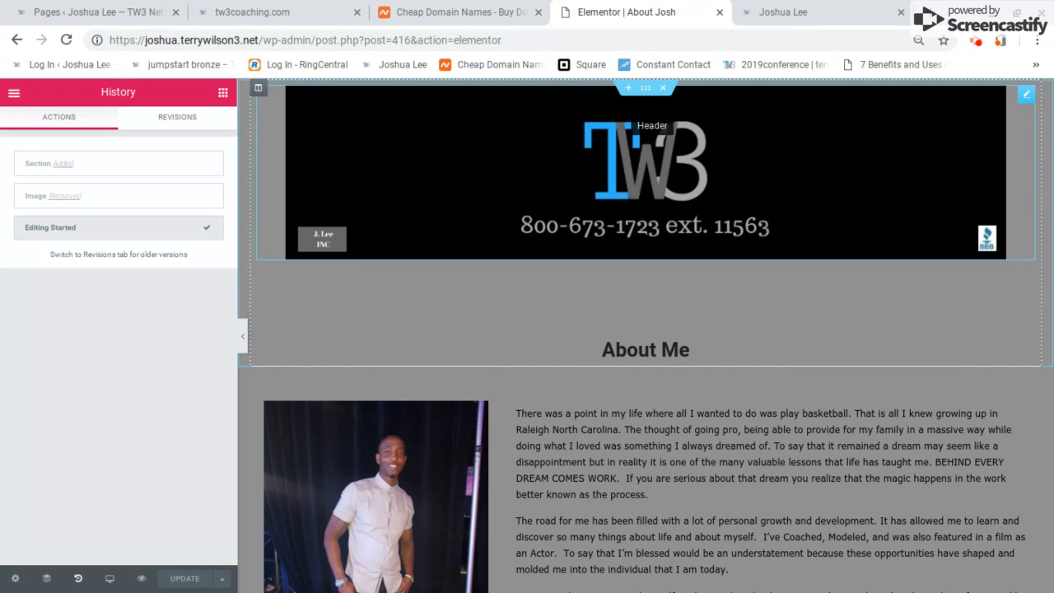
right_click(623, 115)
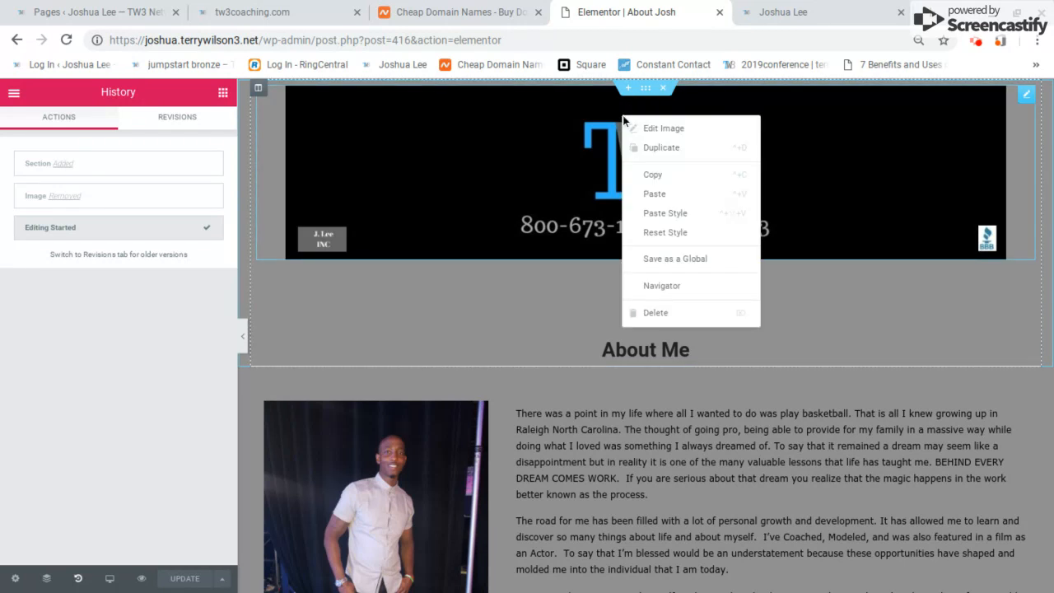
left_click(639, 314)
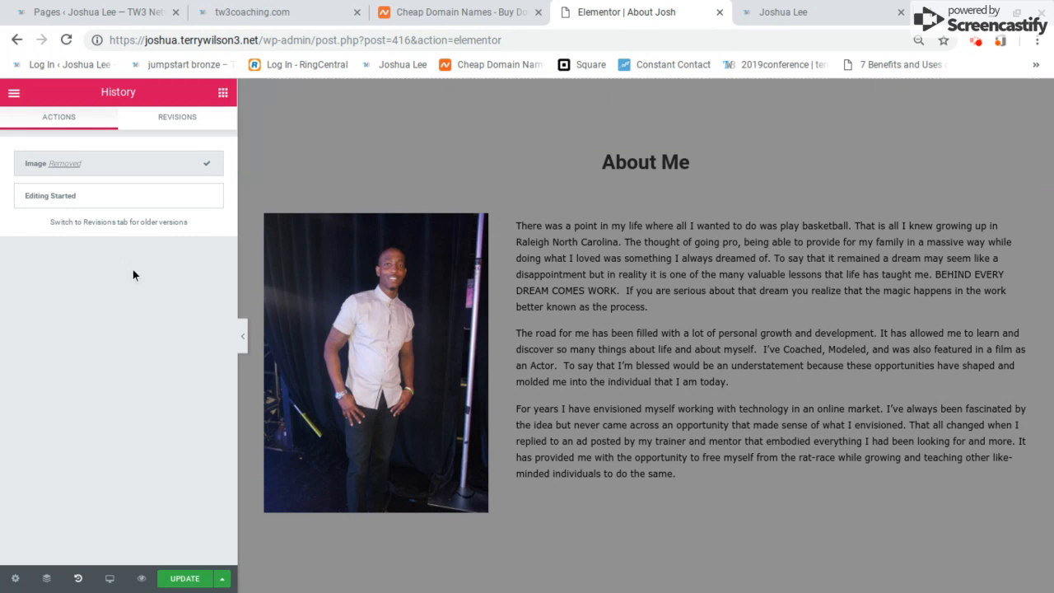
left_click(106, 196)
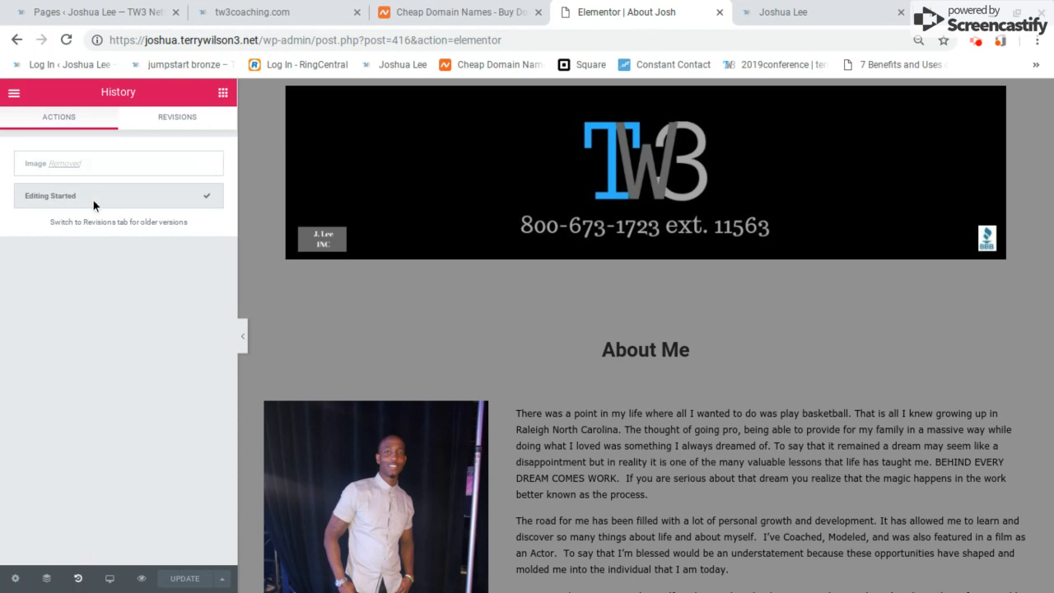
- Delete the TW3 header image and insert a six-column section above the About Me heading
right_click(450, 185)
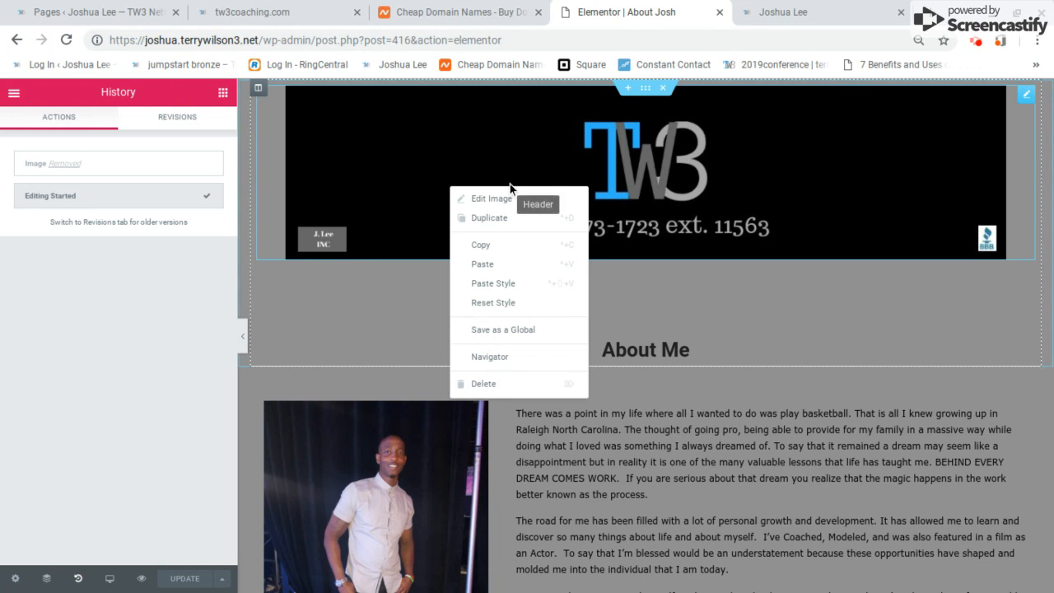
left_click(475, 384)
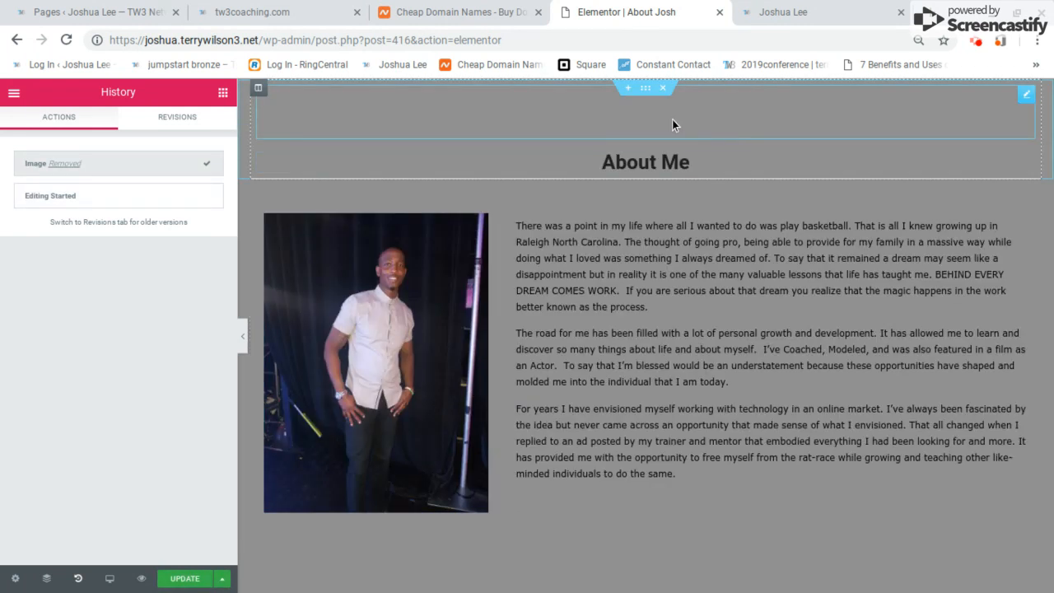
left_click(628, 88)
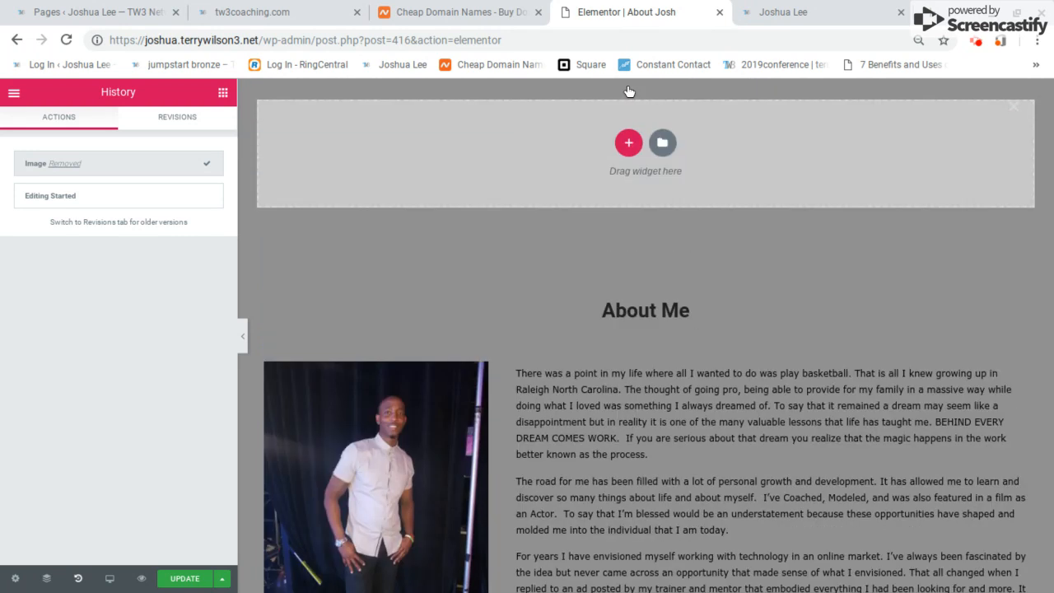
left_click(630, 137)
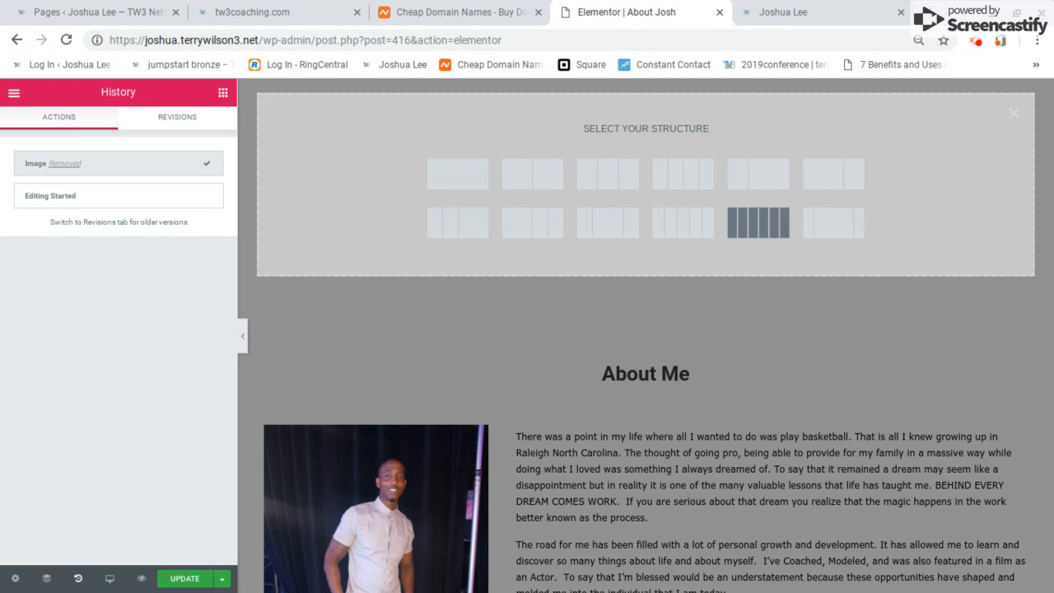
left_click(751, 222)
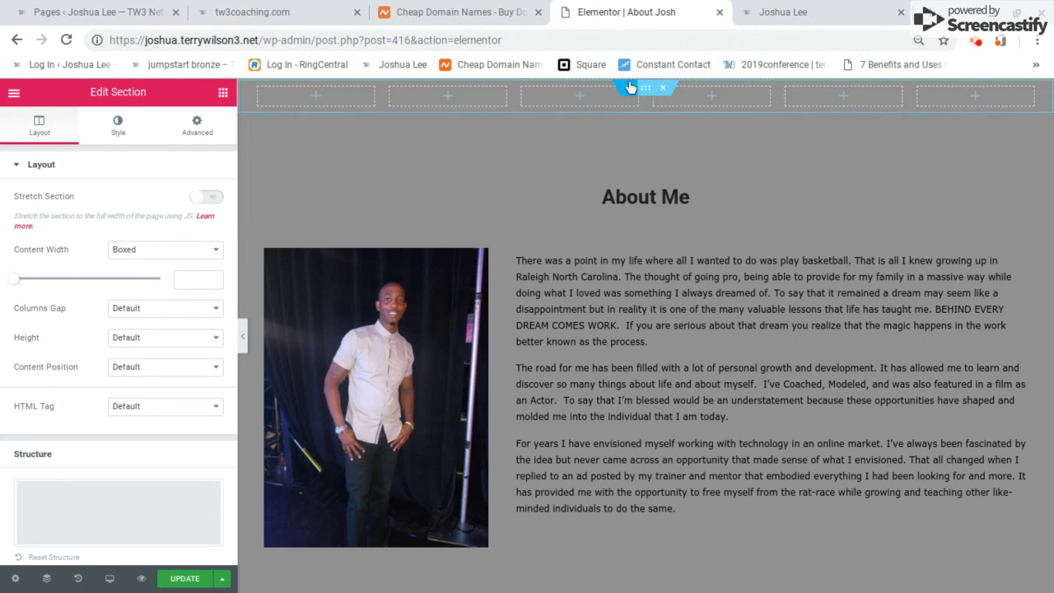
- Add a new section containing an Image widget above the six-column section
left_click(628, 87)
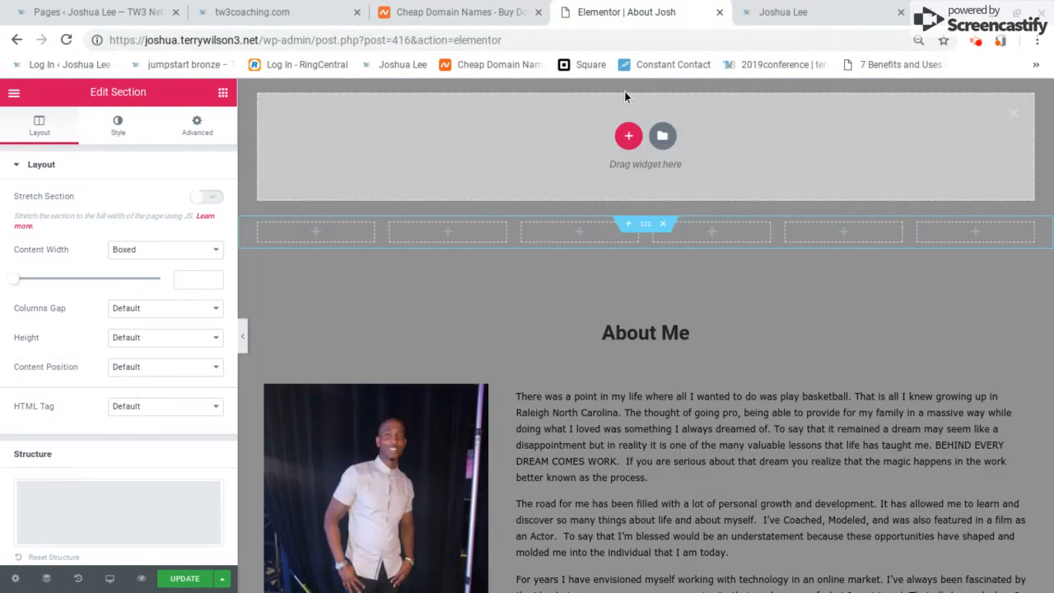
left_click(223, 93)
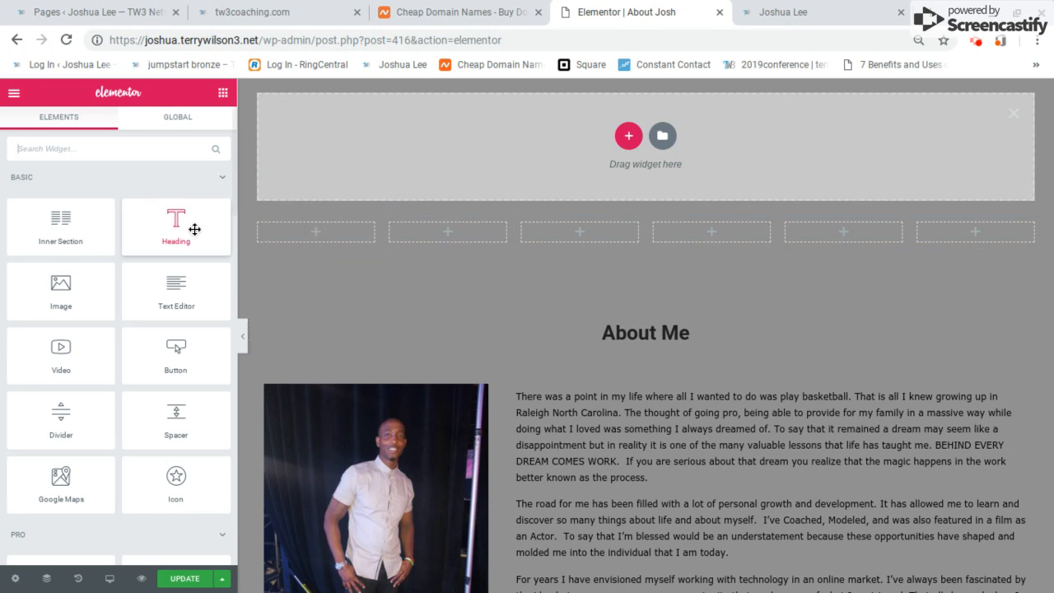
left_click_drag(195, 228, 206, 263)
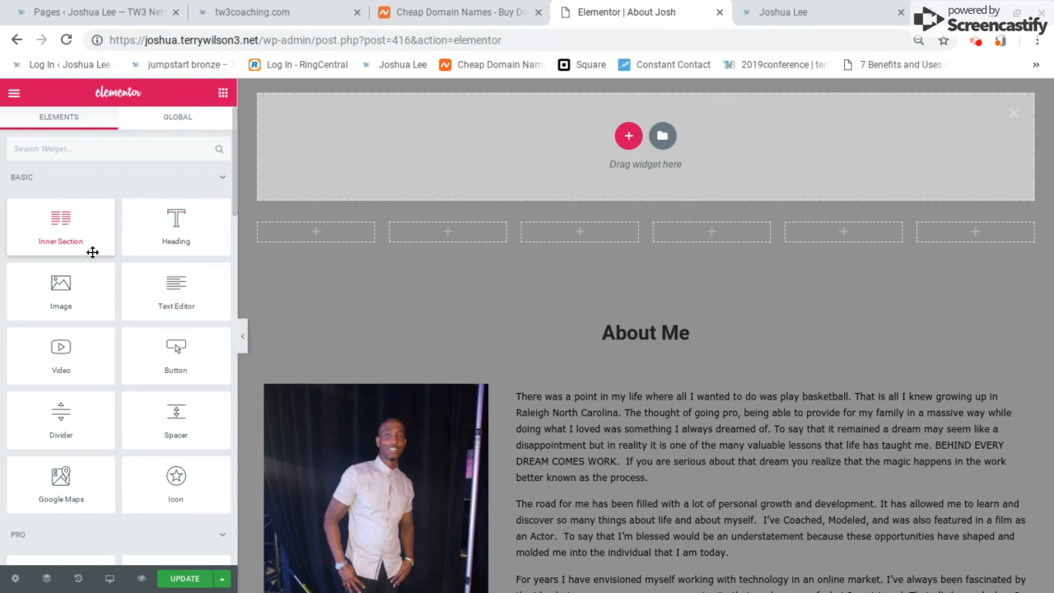
left_click_drag(56, 305, 561, 131)
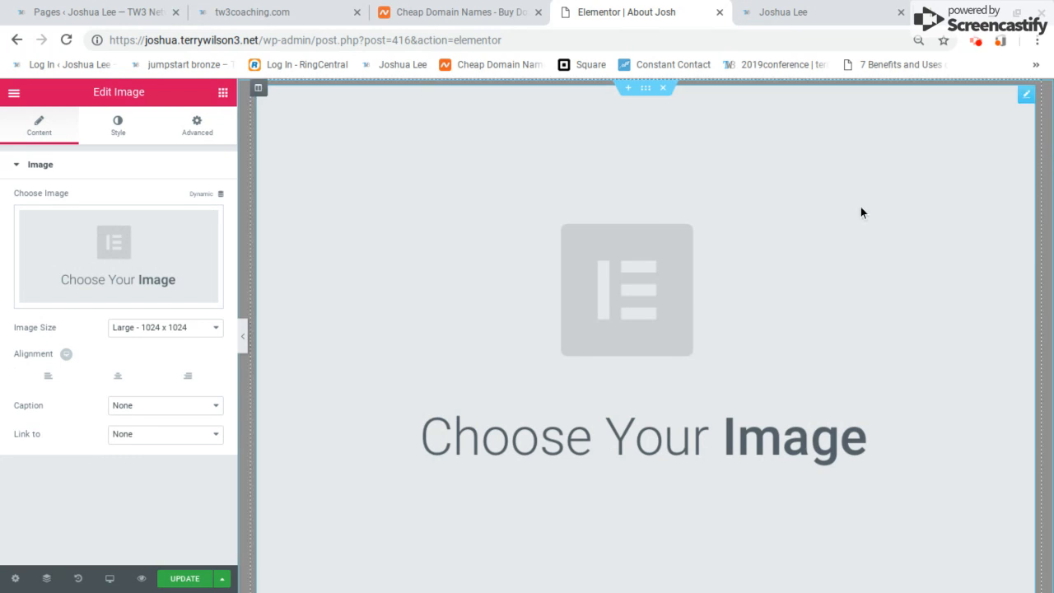
- Set the new image widget to a custom size, 1038 wide by 250 high
left_click(136, 329)
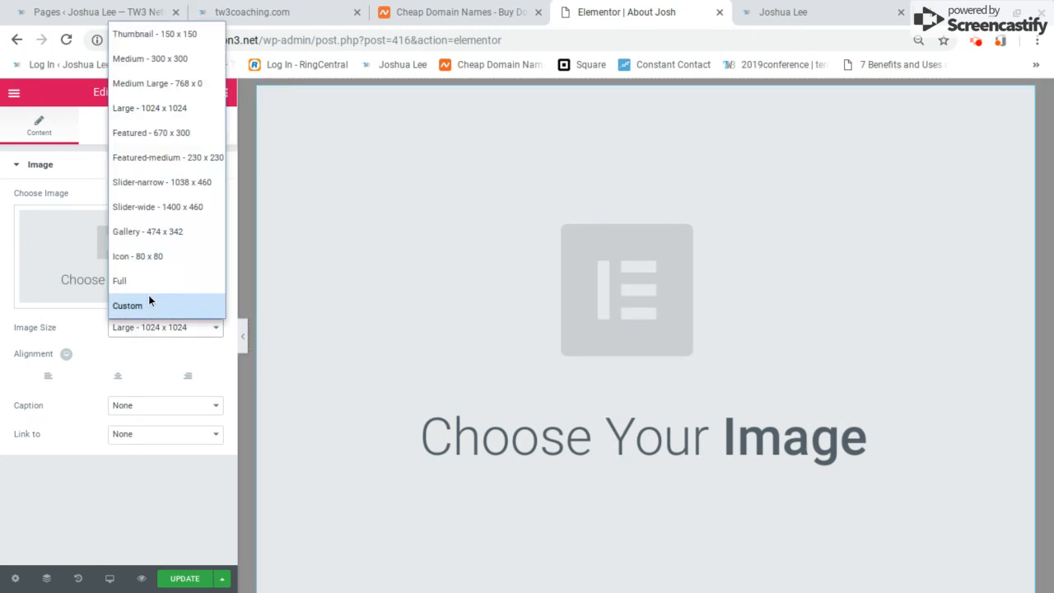
left_click(130, 306)
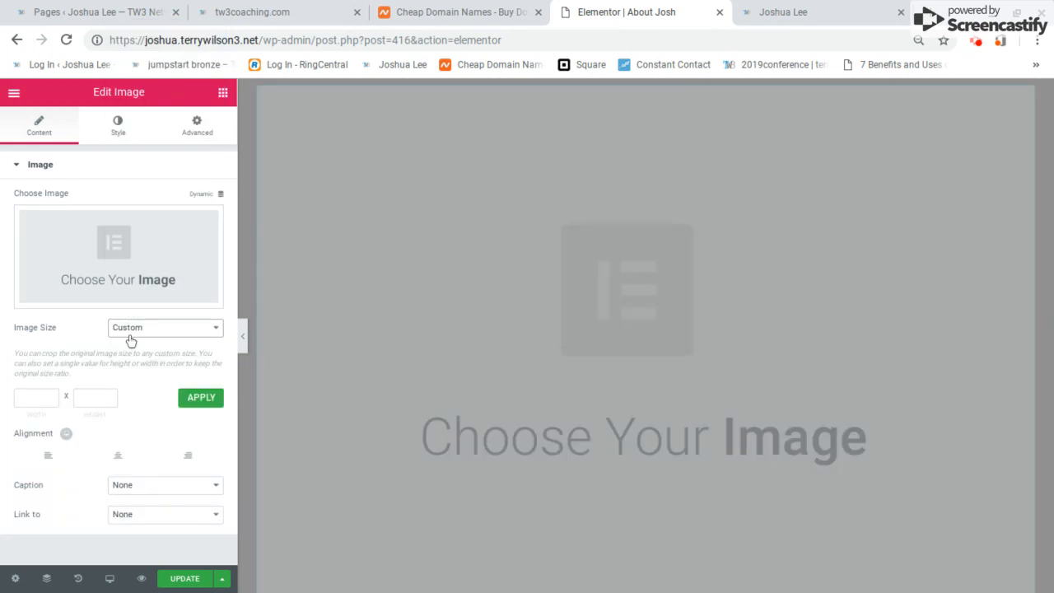
left_click(35, 399)
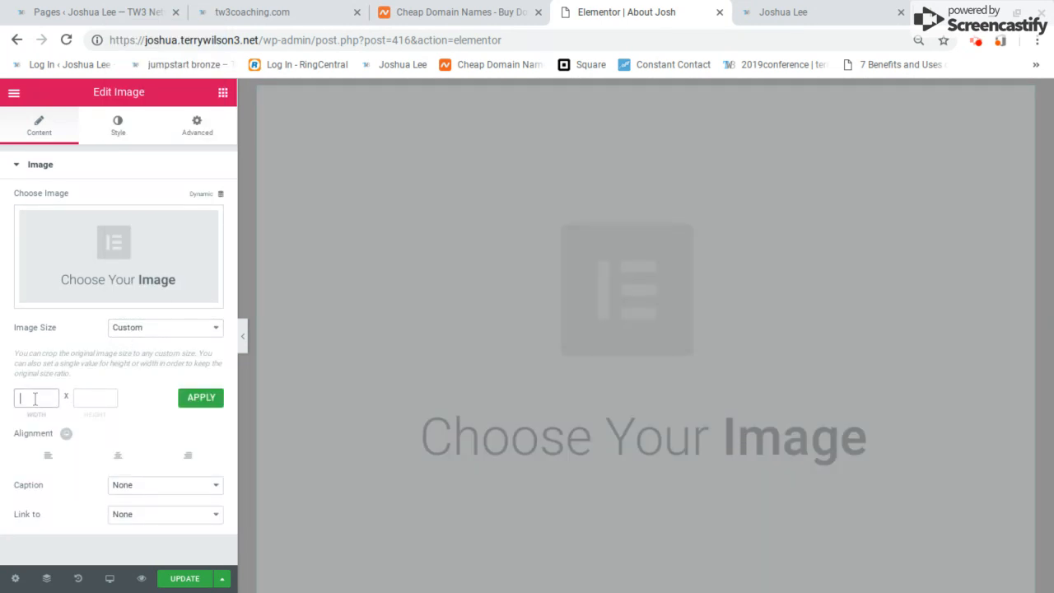
type("1038")
key("Tab")
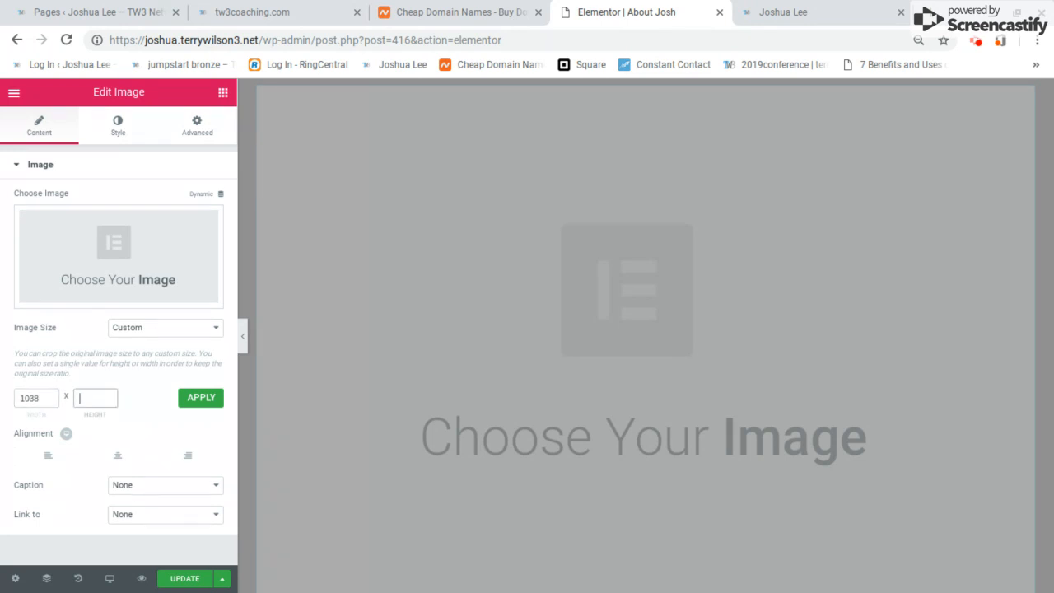
type("250")
- Insert Header.jpg from the media library into the image widget and update the page
left_click(112, 270)
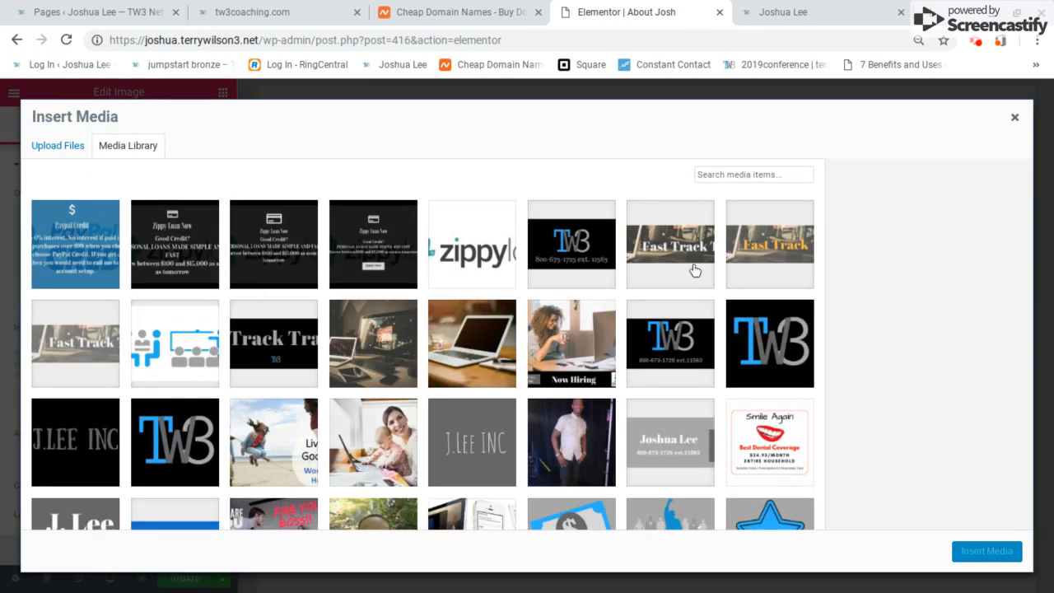
left_click(580, 269)
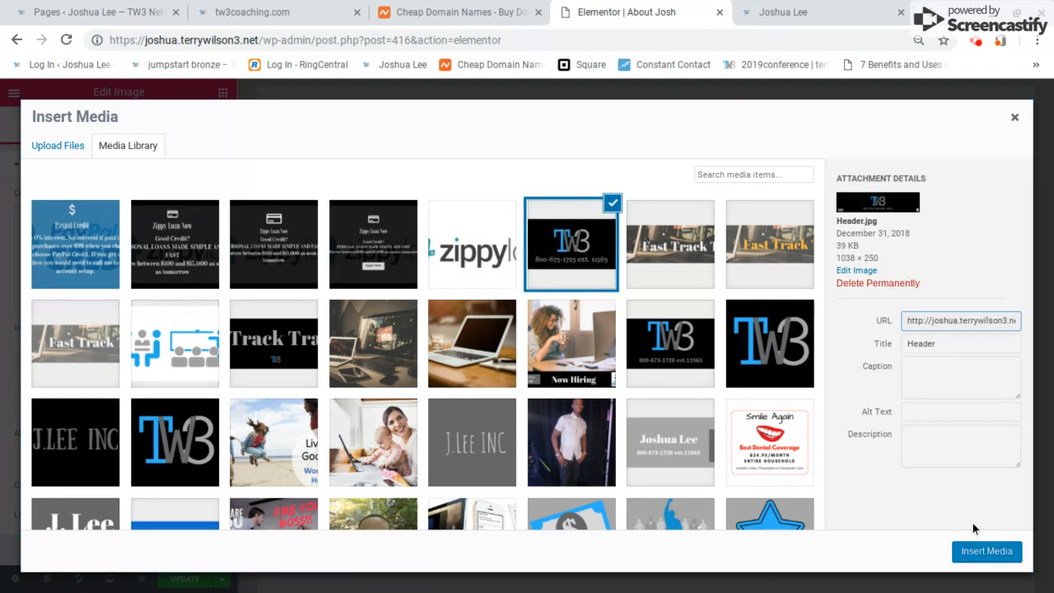
left_click(970, 552)
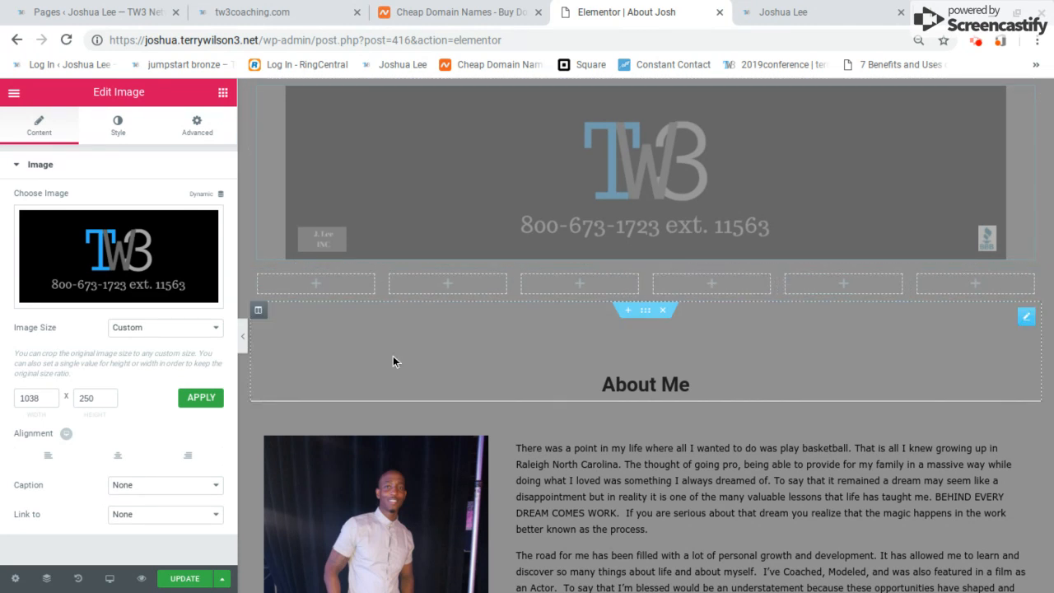
left_click(173, 578)
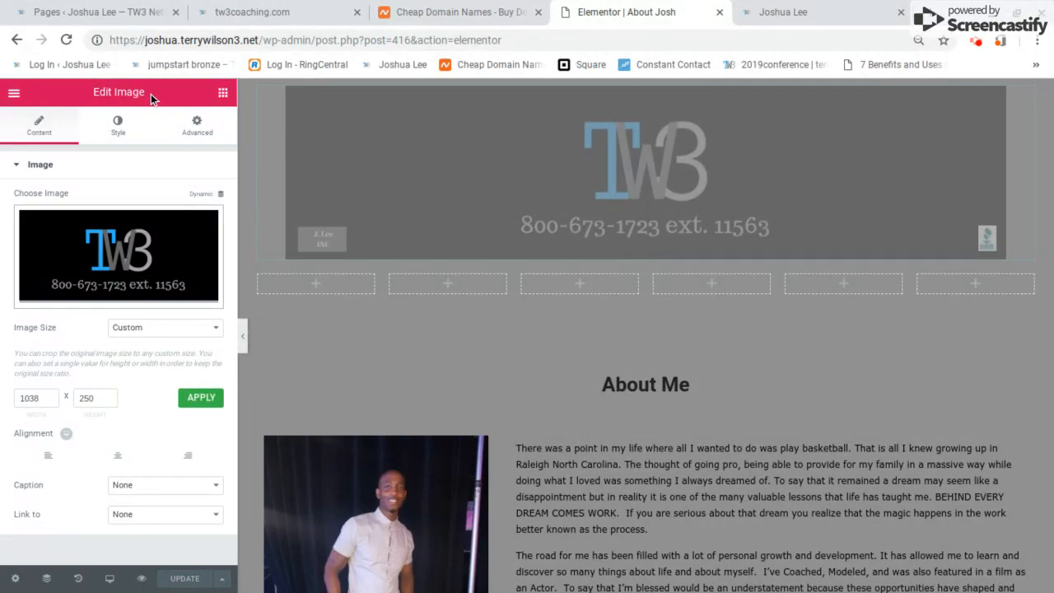
- Place a Heading widget in the first column of the six-column section below the header image
left_click(302, 281)
scroll(301, 281, "down", 2)
scroll(301, 281, "up", 2)
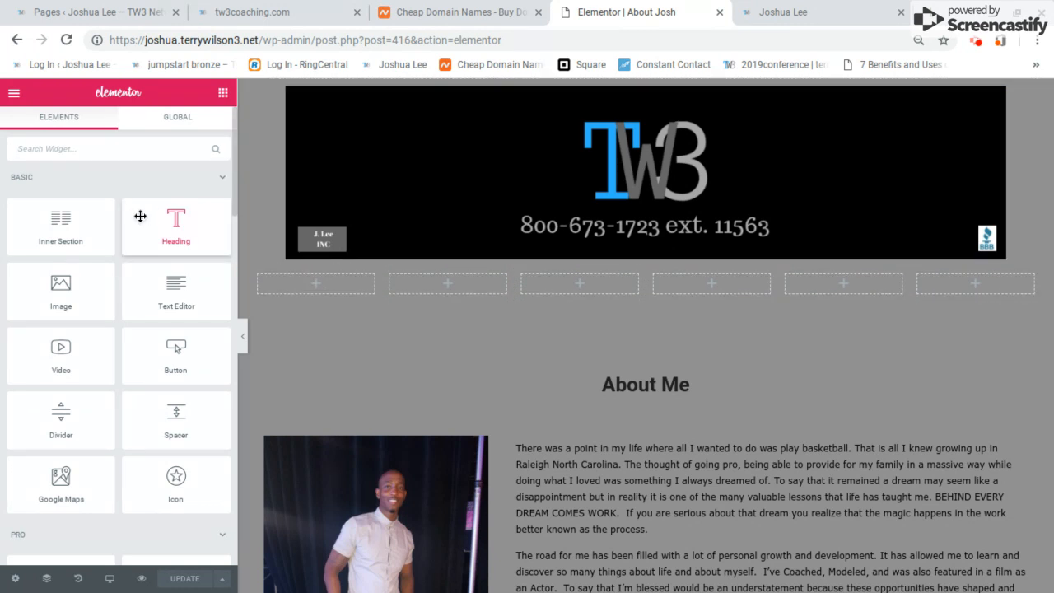
left_click_drag(168, 238, 311, 289)
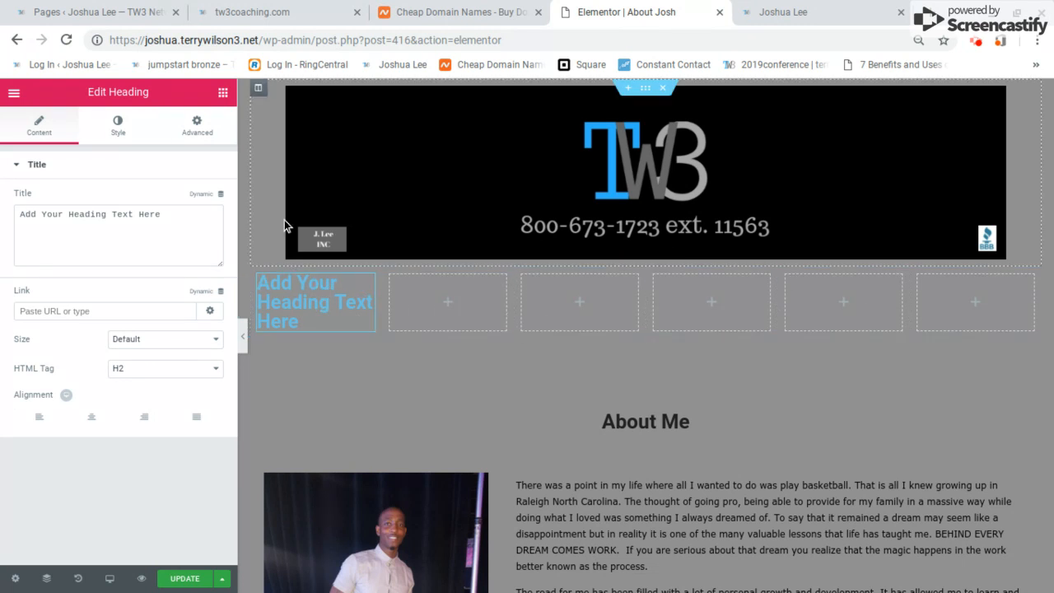
- Copy the first column's heading and paste it into each of the other five columns
right_click(310, 294)
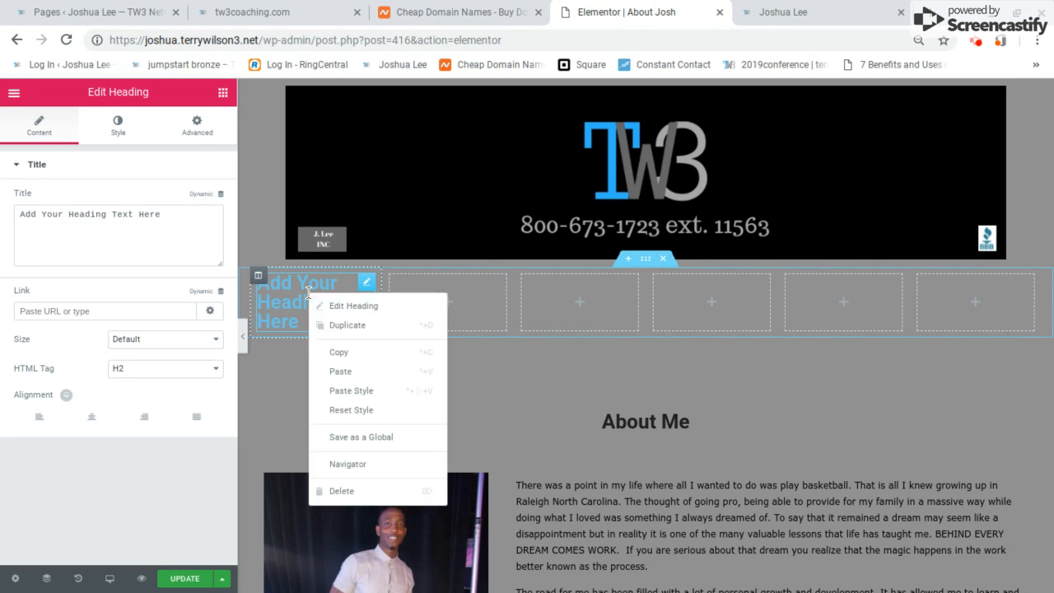
left_click(329, 355)
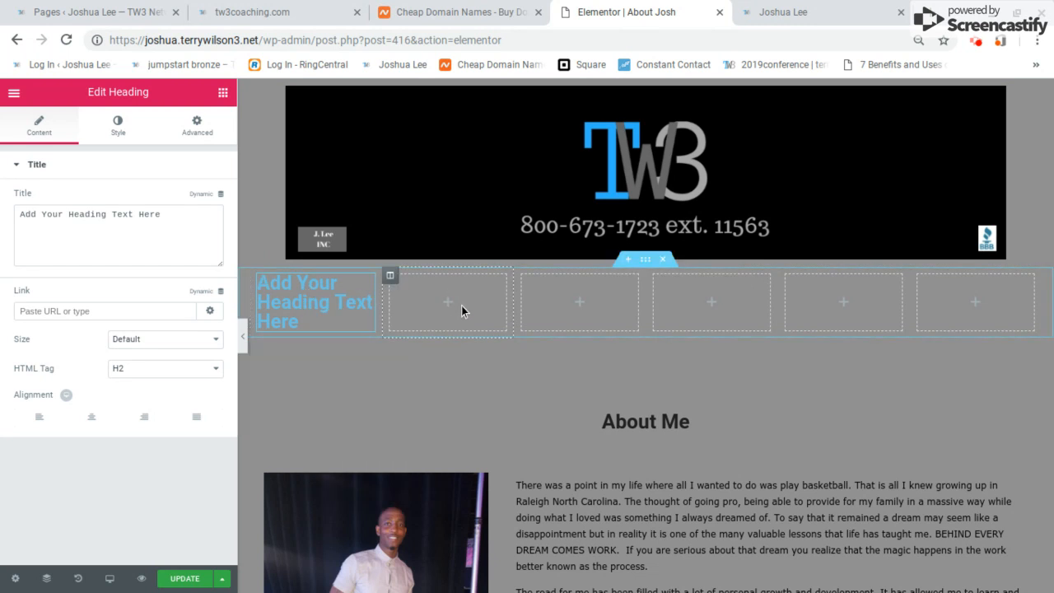
right_click(462, 307)
left_click(488, 317)
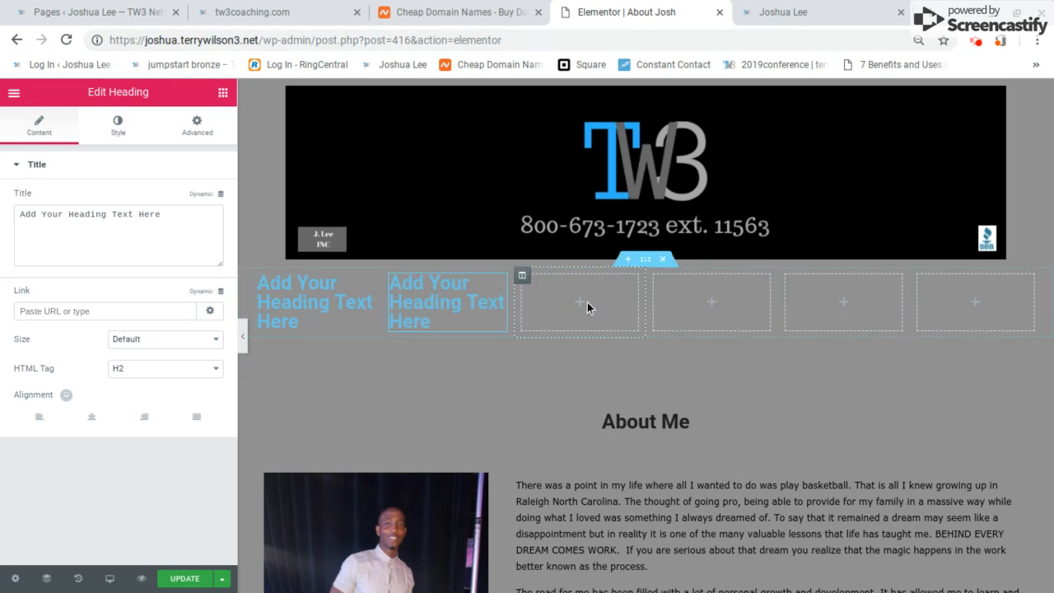
right_click(588, 302)
left_click(606, 312)
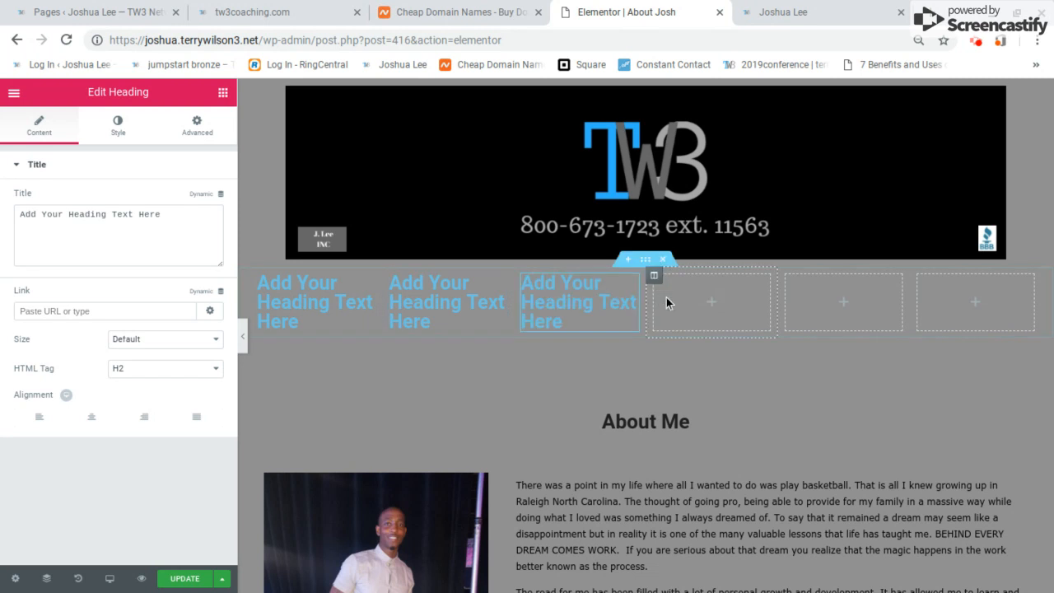
right_click(672, 301)
left_click(685, 308)
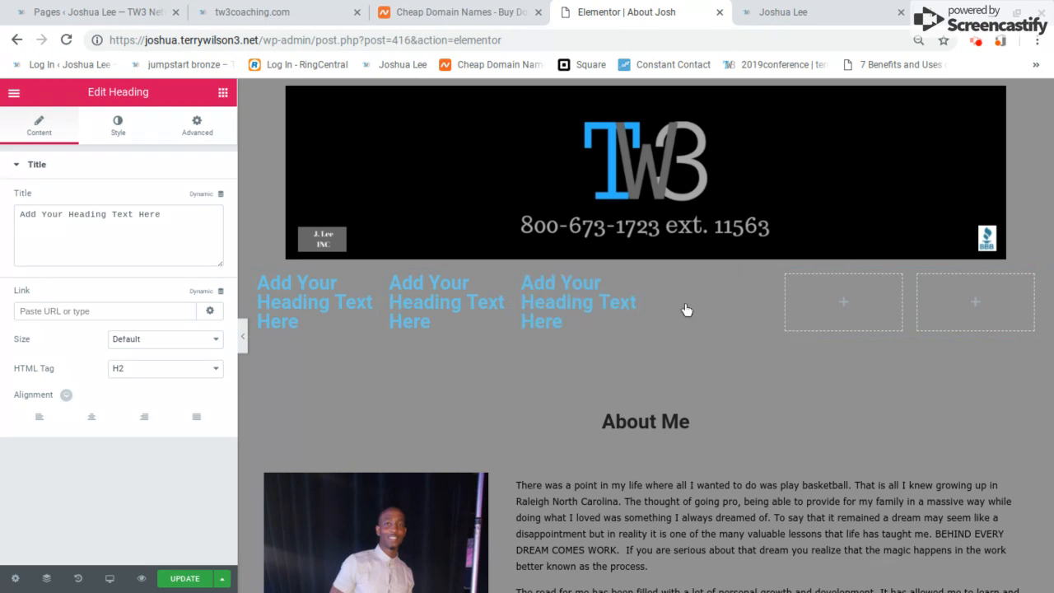
right_click(822, 297)
left_click(857, 309)
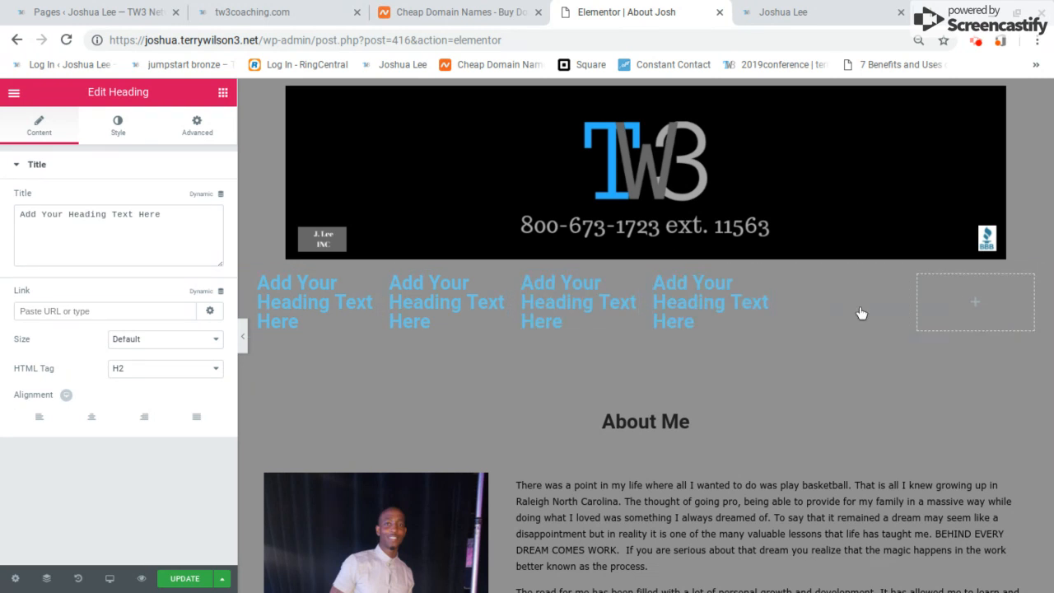
right_click(949, 301)
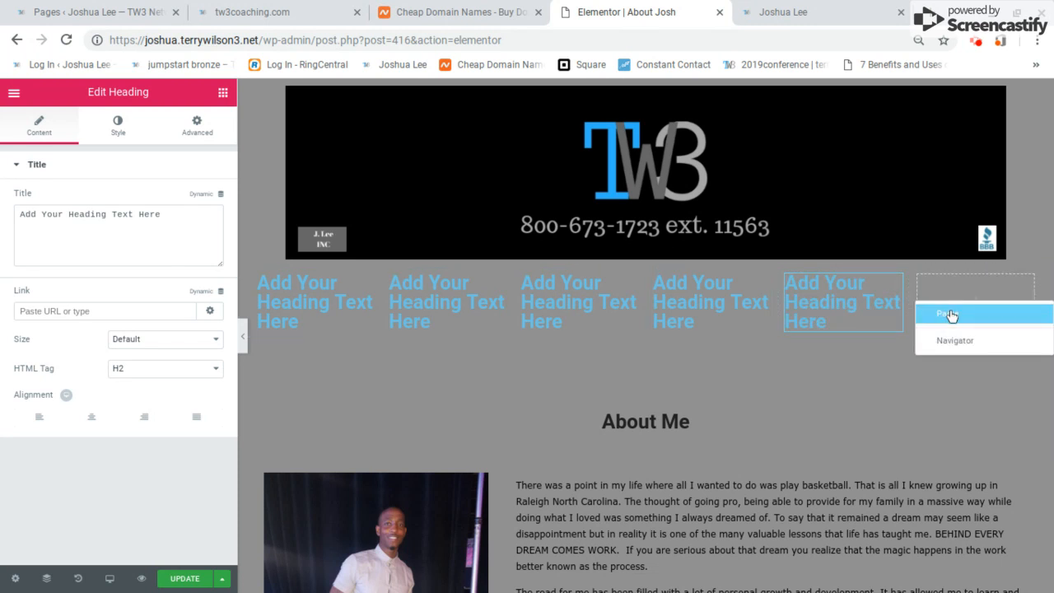
left_click(951, 308)
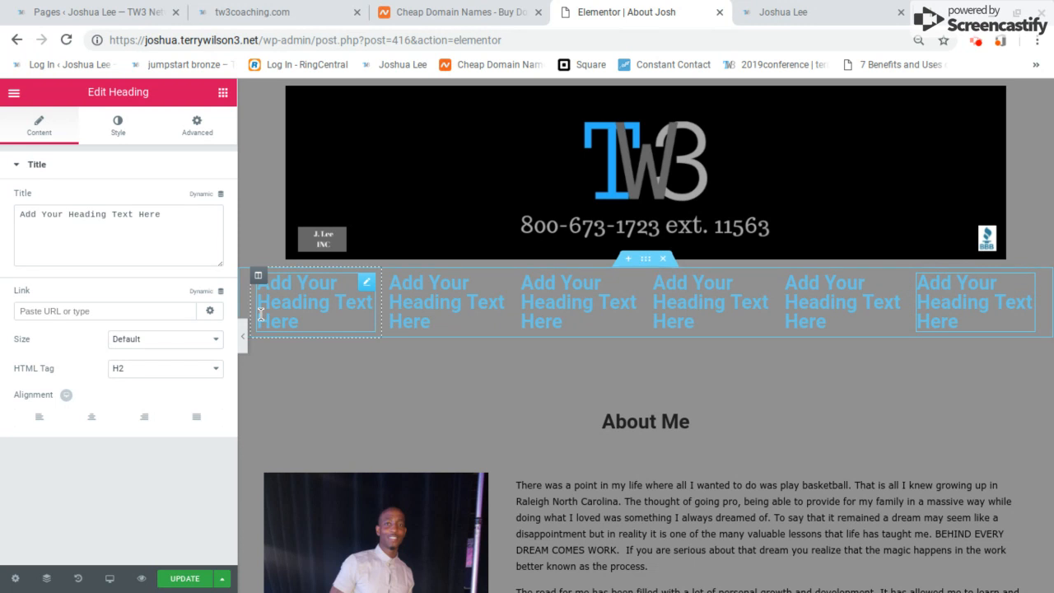
- Set the sixth column's heading to the Small size with the H1 HTML tag
left_click(204, 337)
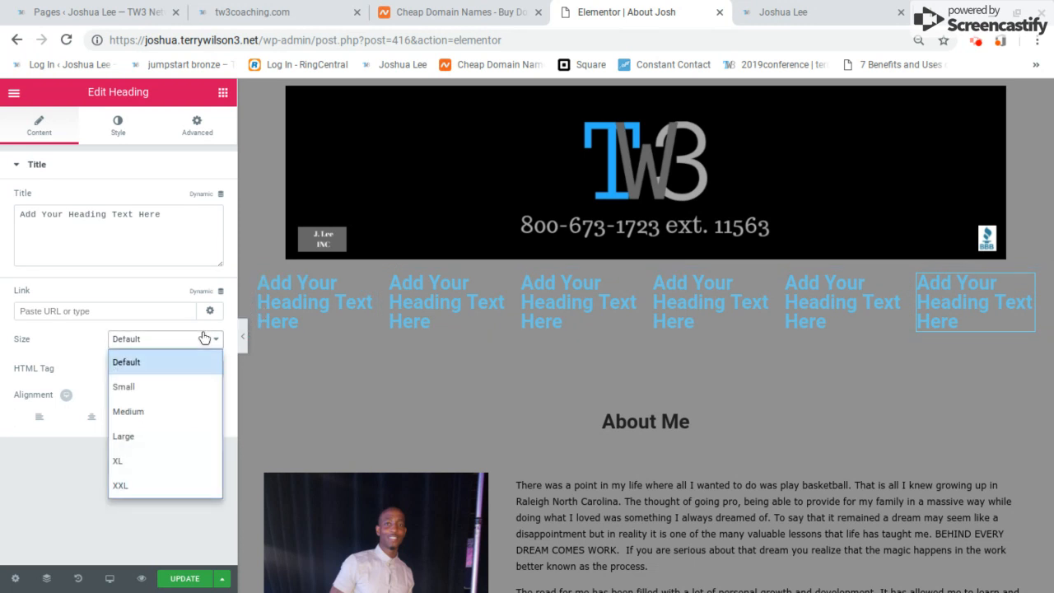
left_click(148, 383)
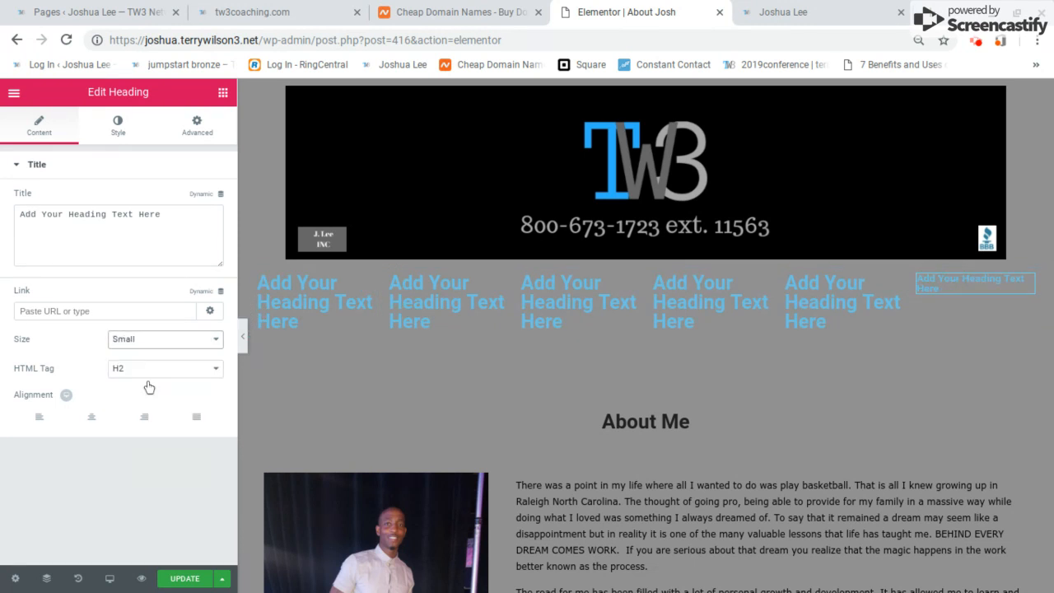
left_click(144, 377)
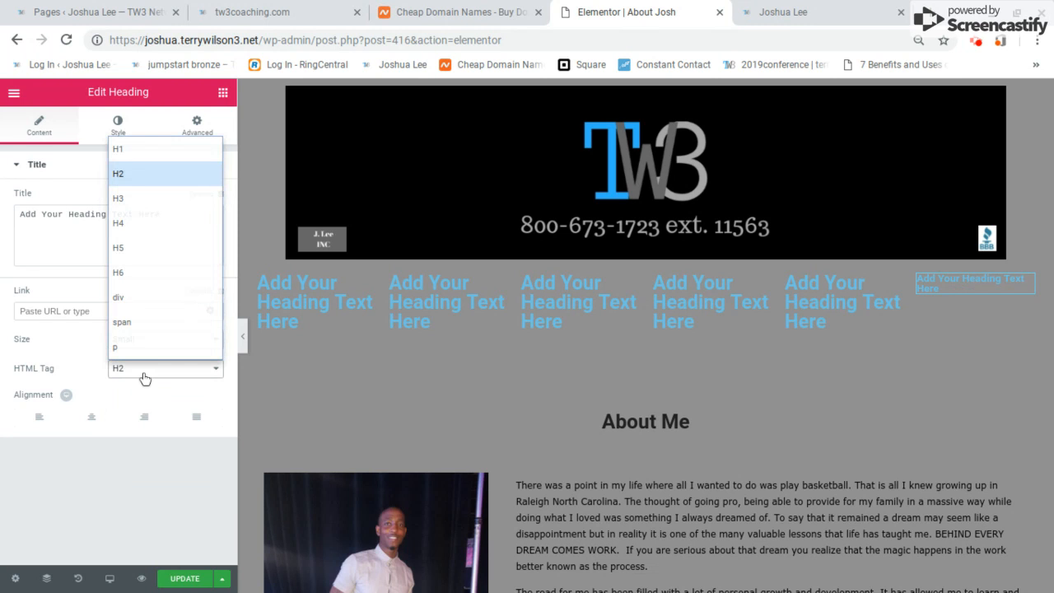
left_click(154, 151)
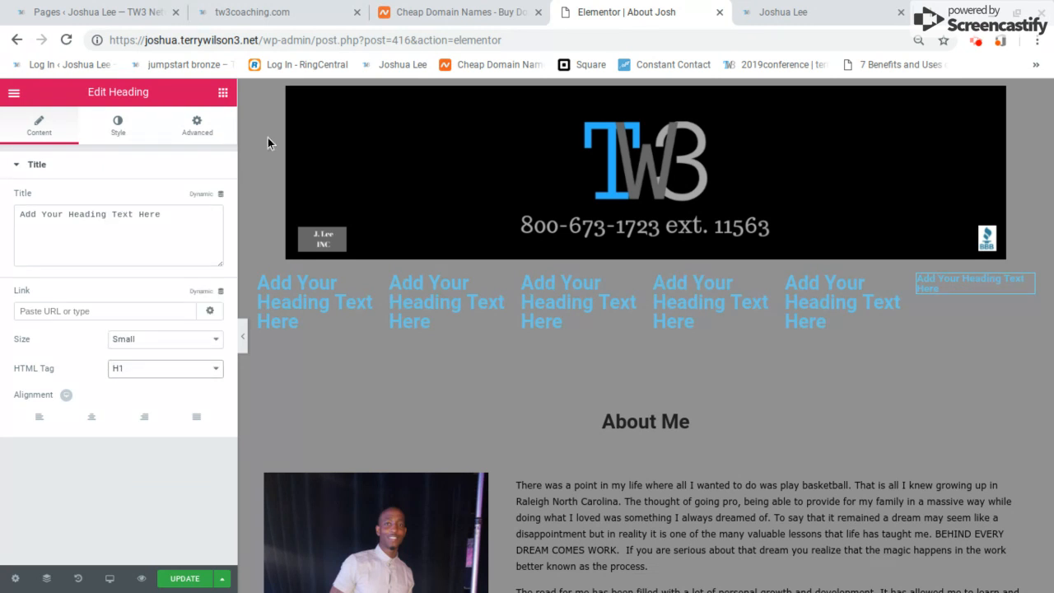
- Set the fifth column's heading to the Small size with the H1 HTML tag
left_click(882, 303)
left_click(125, 343)
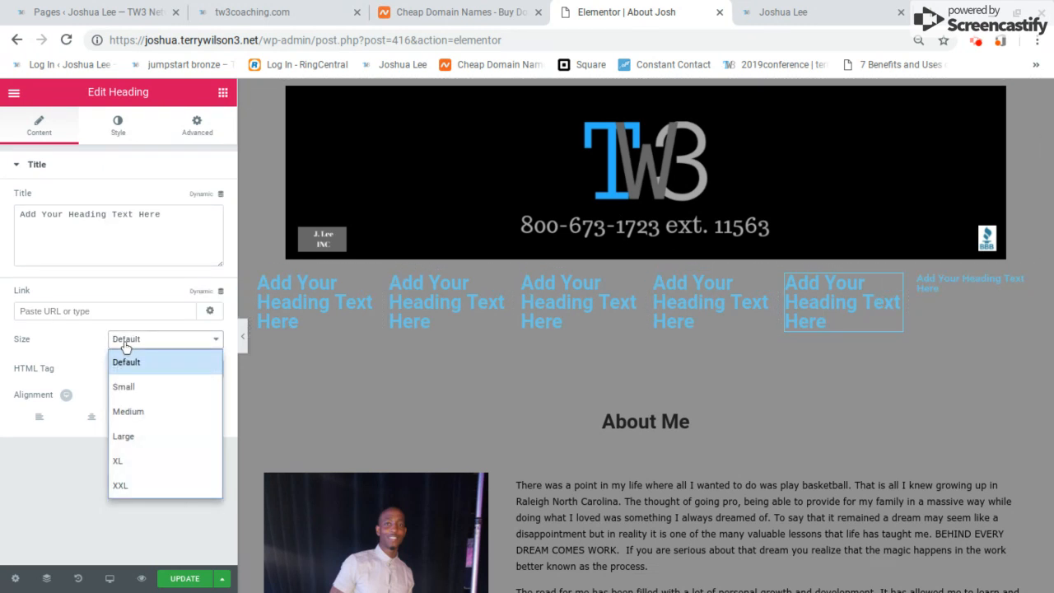
left_click(121, 386)
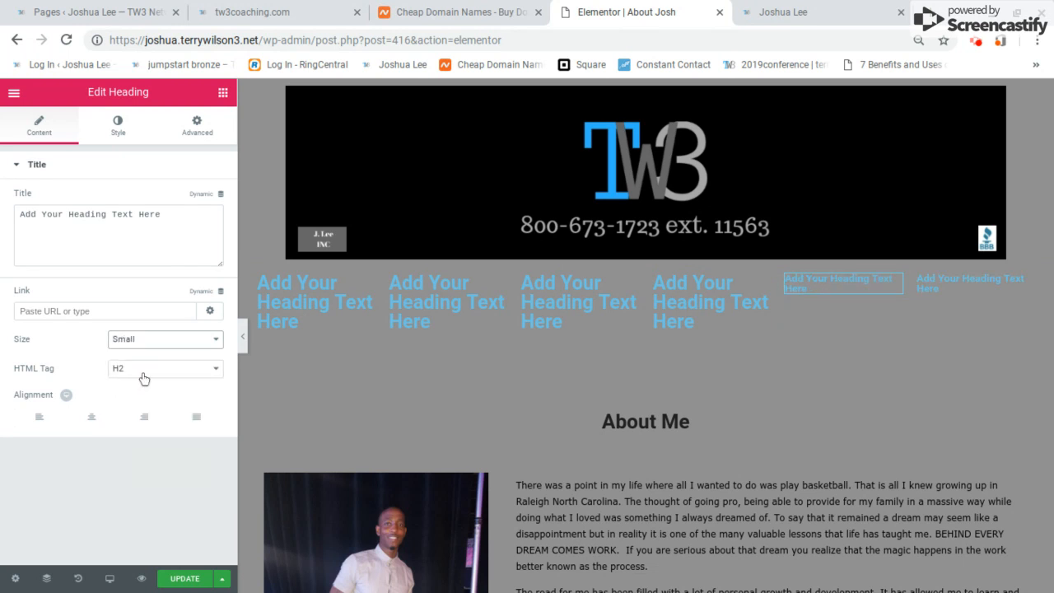
left_click(140, 370)
left_click(131, 157)
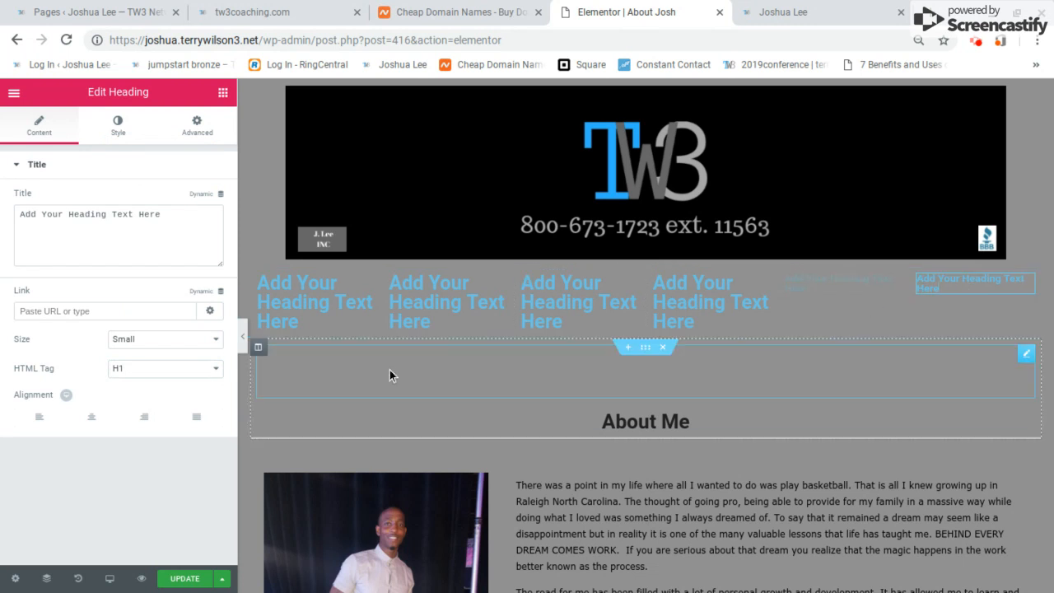
- Center-align the headings in the sixth and fifth columns
left_click(91, 417)
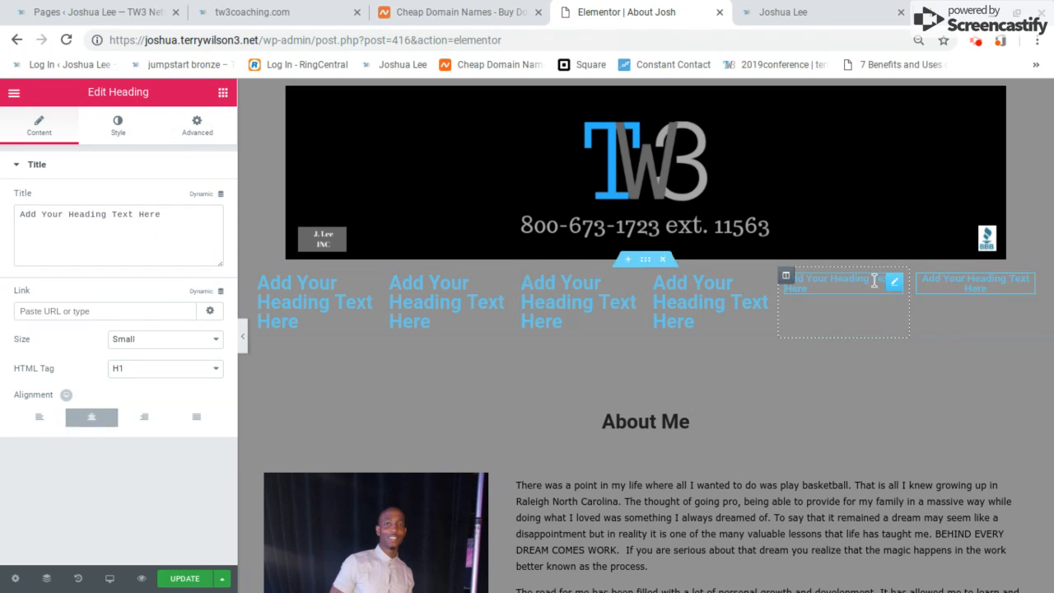
left_click(839, 281)
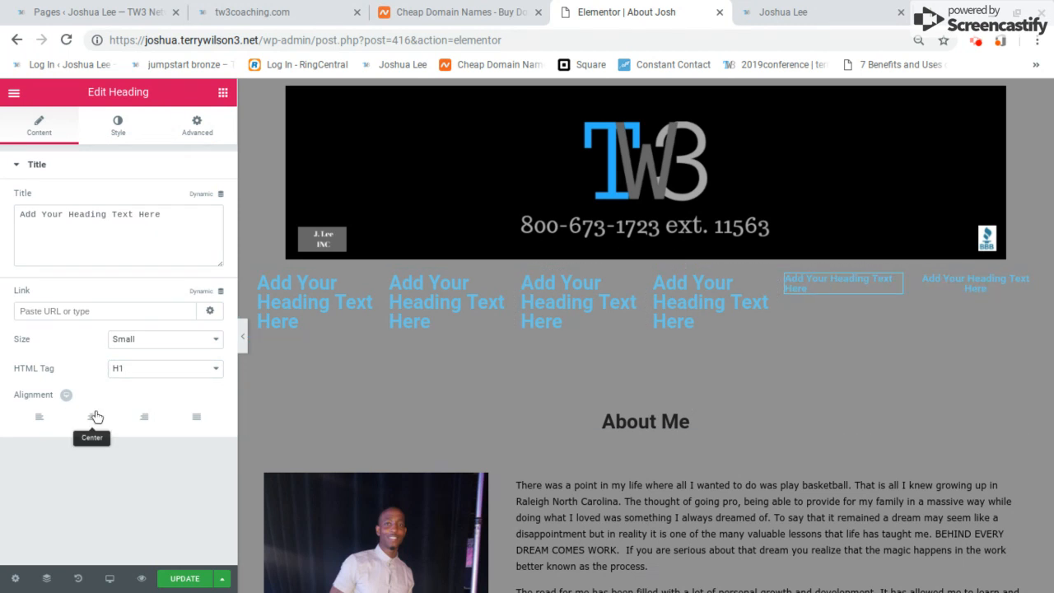
- Set the fourth column's heading to the Small size with the H1 HTML tag
left_click(664, 301)
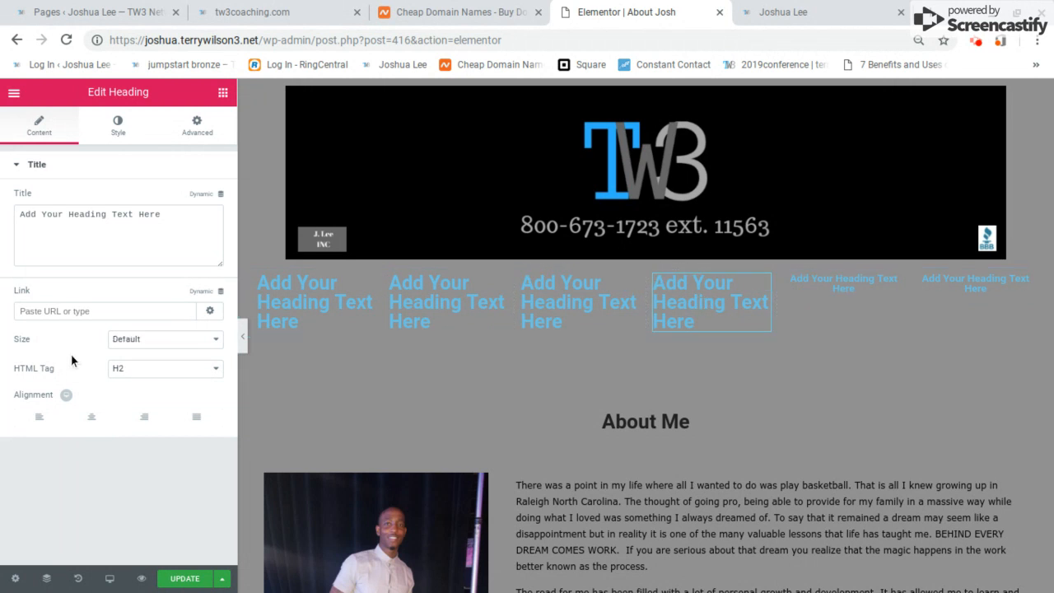
left_click(186, 342)
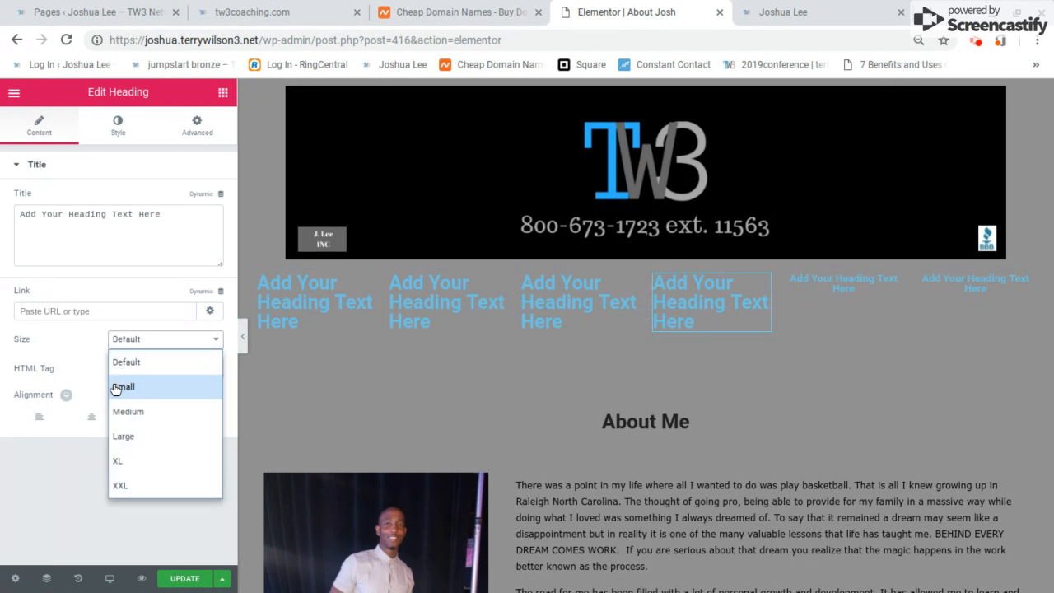
left_click(122, 386)
left_click(123, 371)
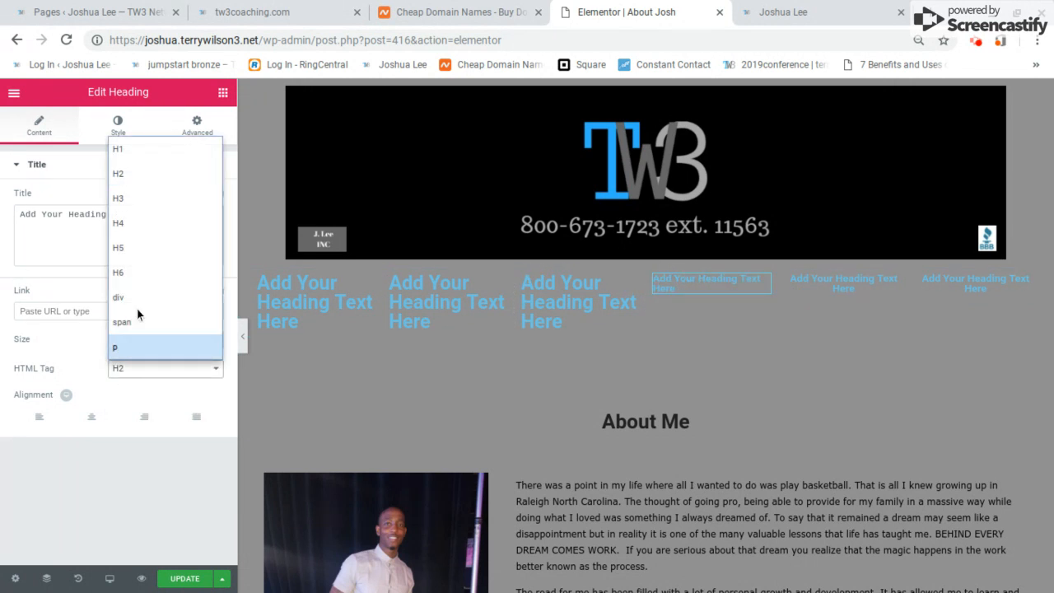
left_click(145, 151)
- Set the third column's heading to the Small size with the H1 HTML tag, and center-align the fourth column's heading
left_click(542, 284)
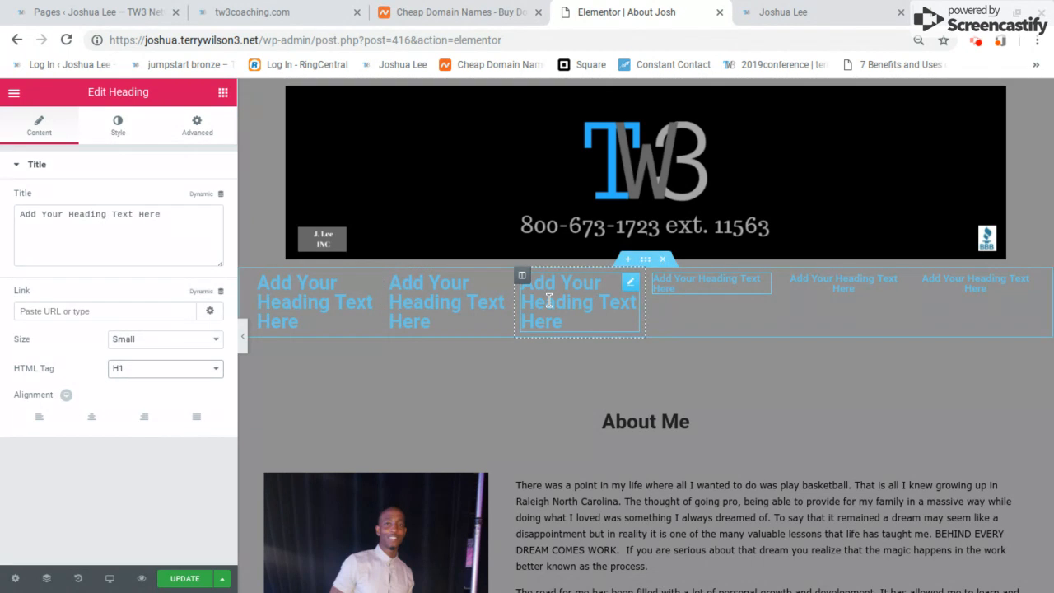
left_click(167, 341)
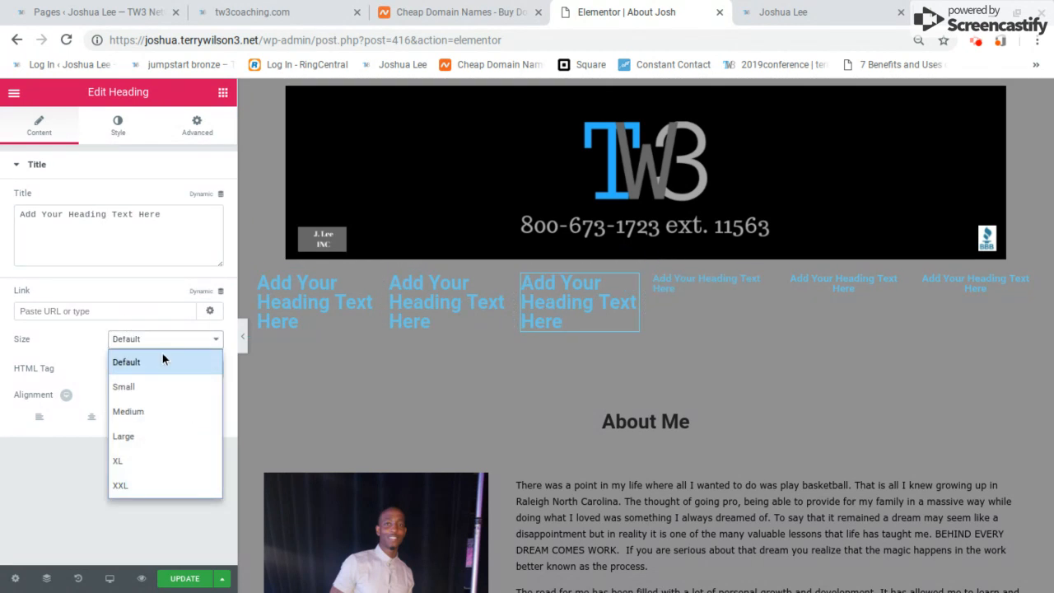
left_click(146, 381)
left_click(143, 377)
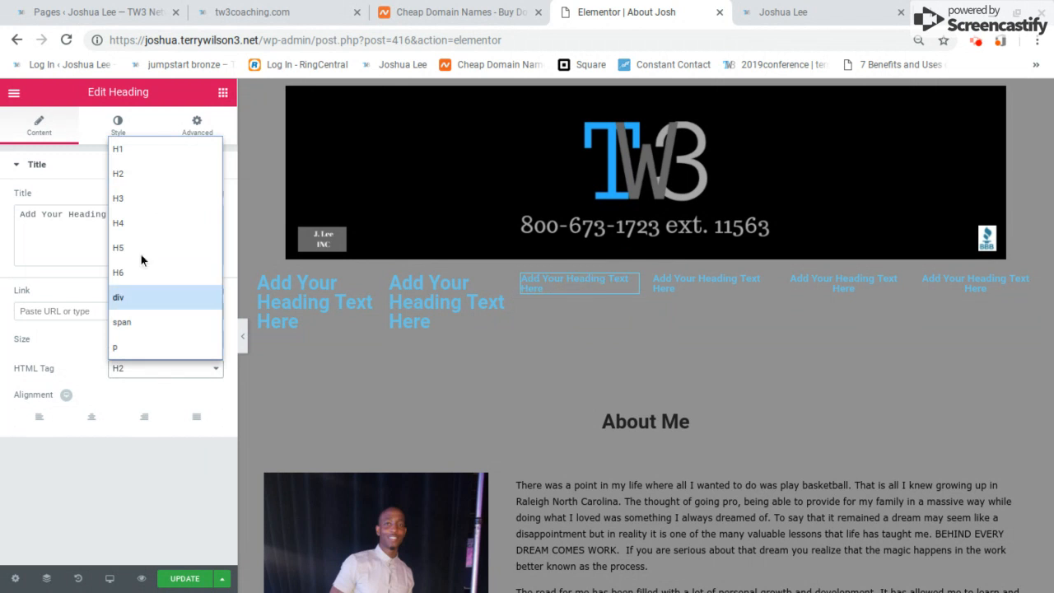
left_click(146, 152)
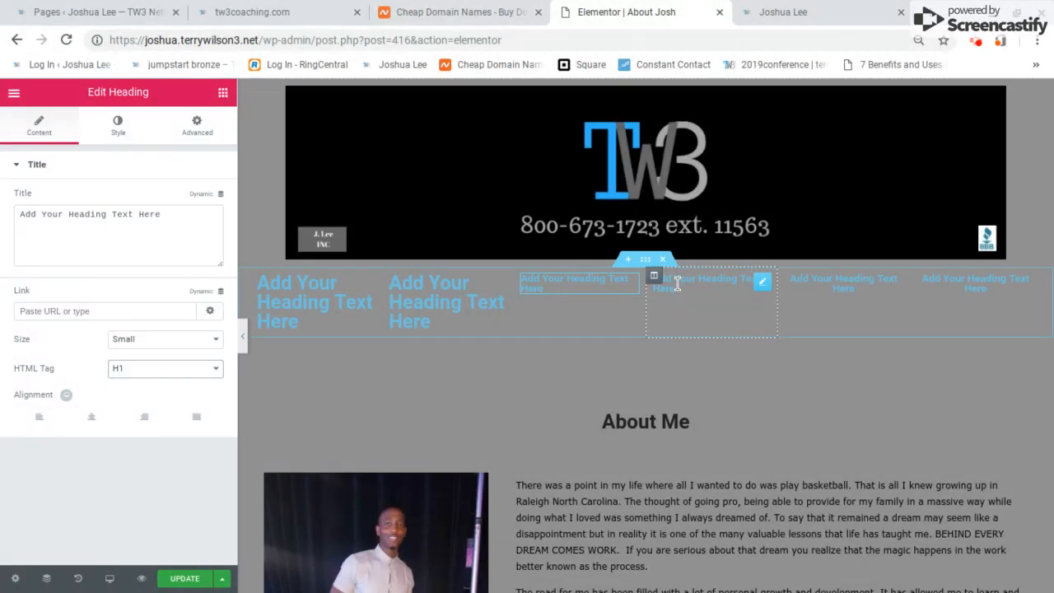
left_click(90, 417)
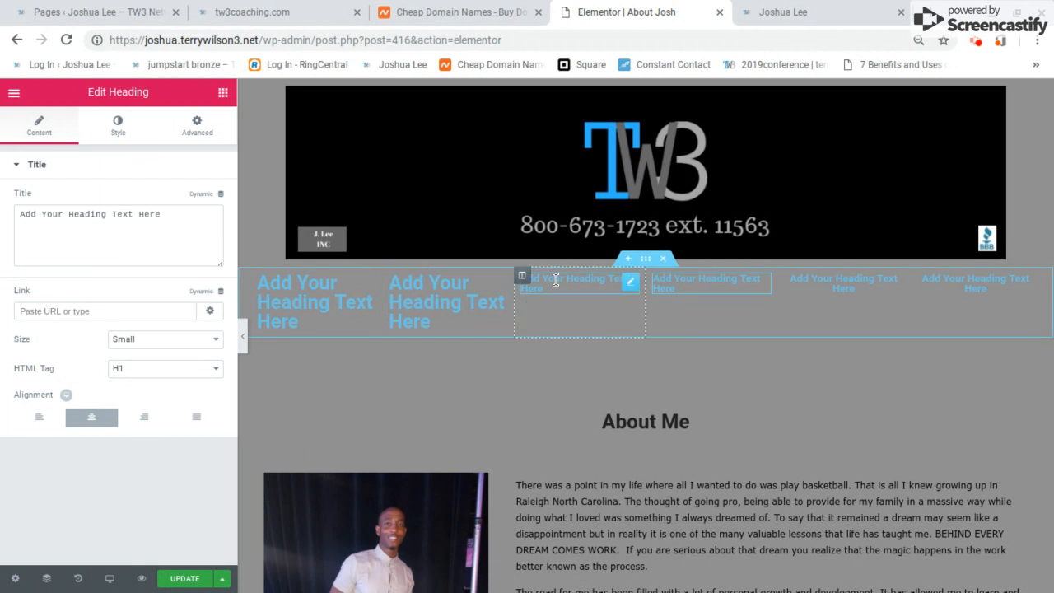
- Try the XXL and Large sizes on the third column's heading and set it back to Small
left_click(146, 345)
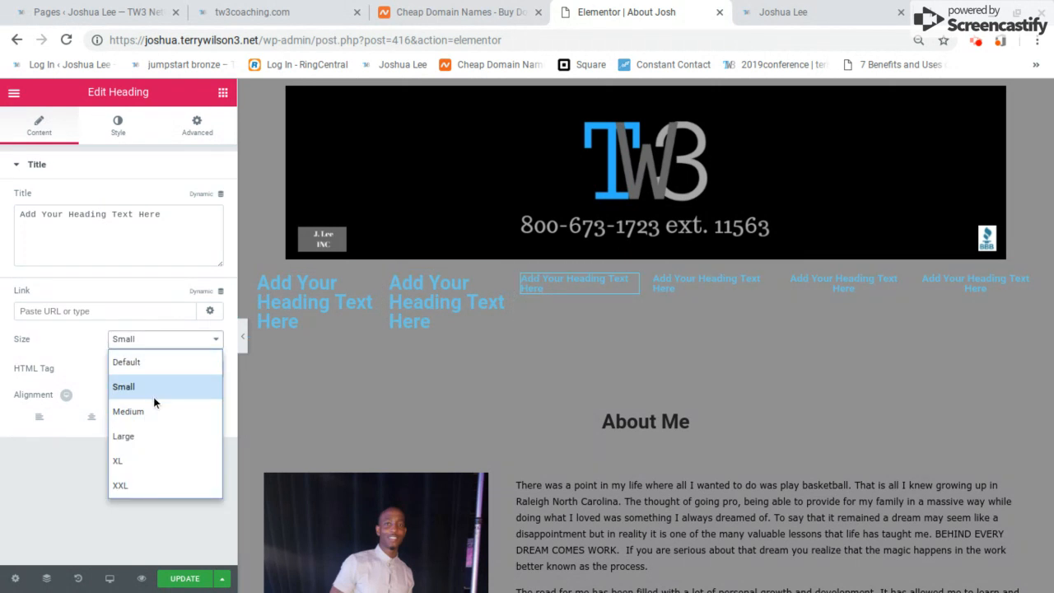
left_click(117, 481)
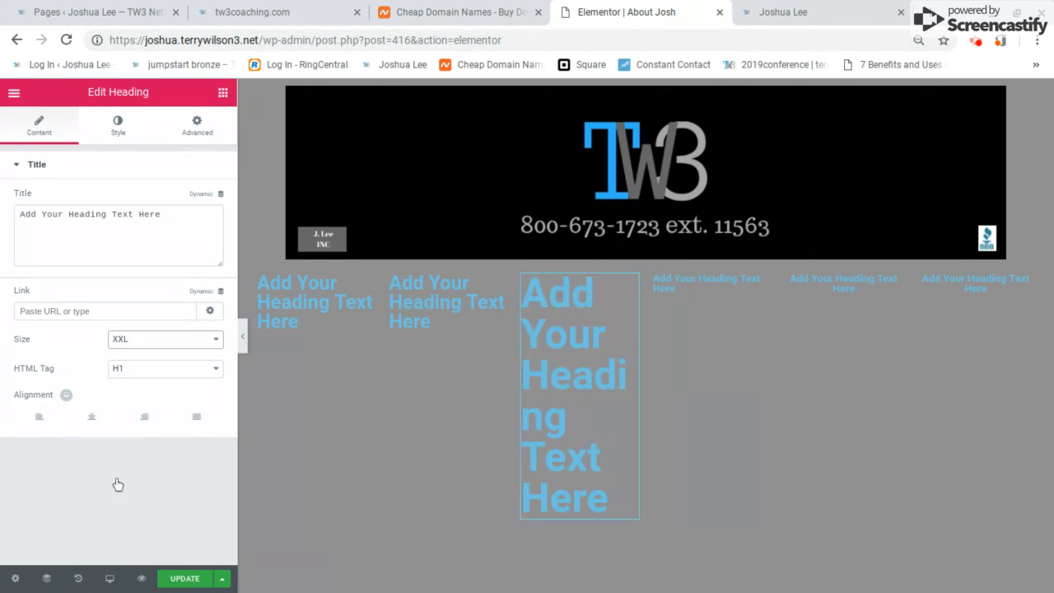
left_click(143, 347)
left_click(130, 436)
left_click(144, 347)
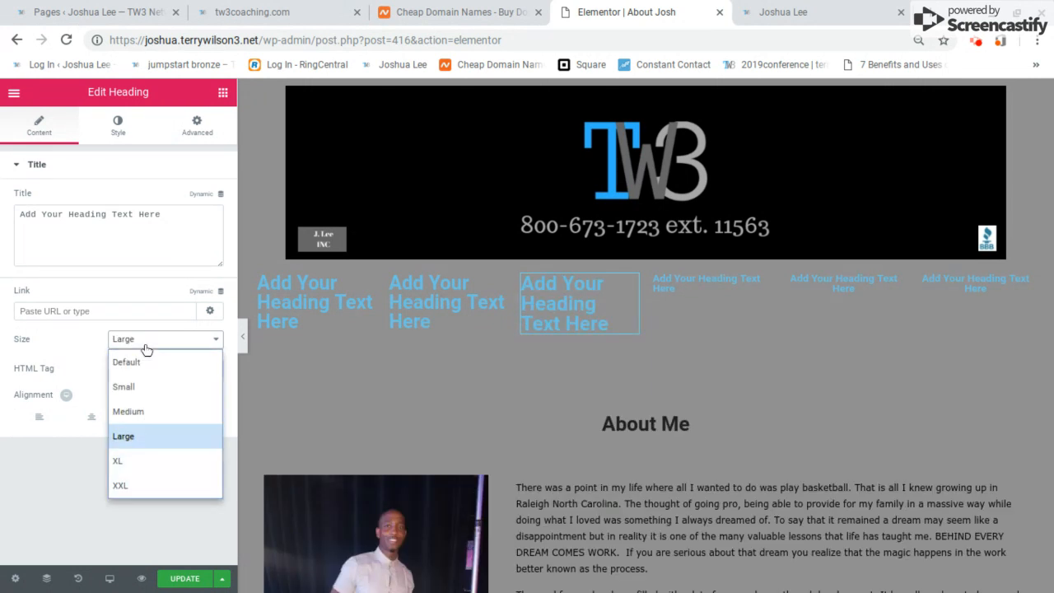
left_click(137, 384)
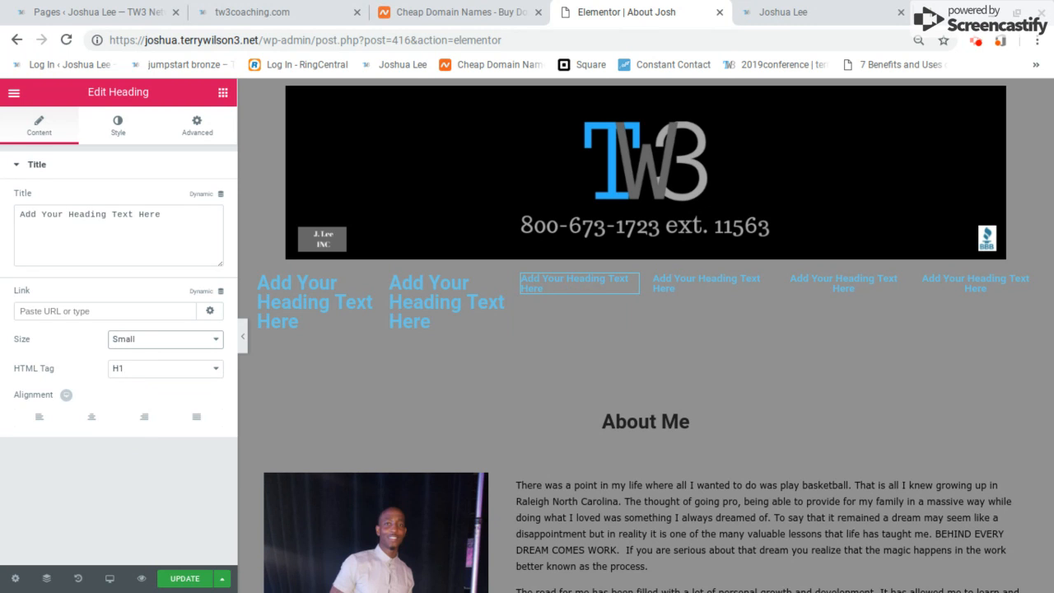
- Center-align the third column's heading, and make the second column's heading Small and centered with the H1 HTML tag
left_click(91, 416)
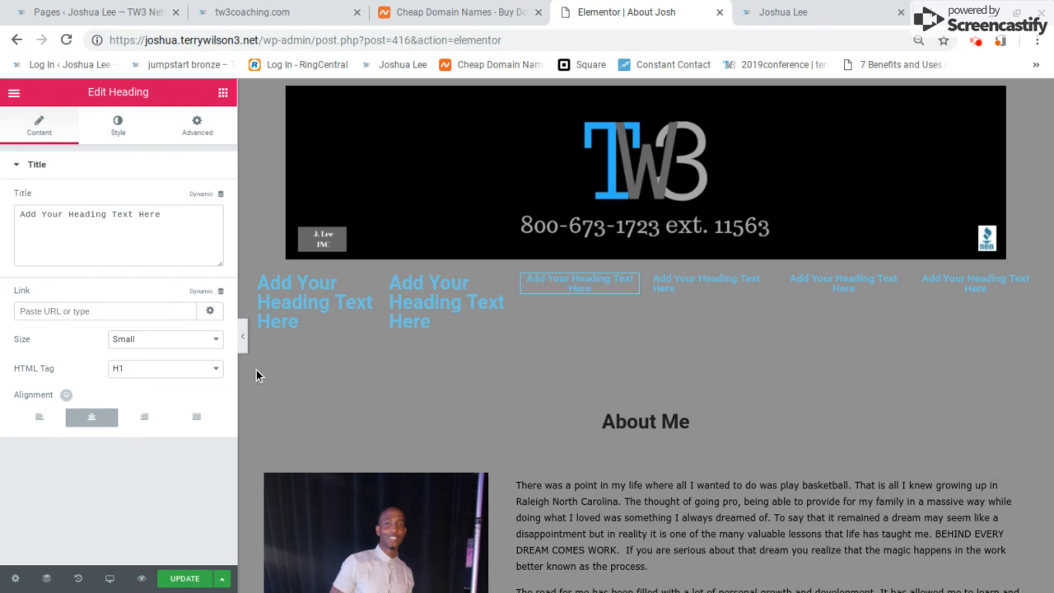
left_click(444, 303)
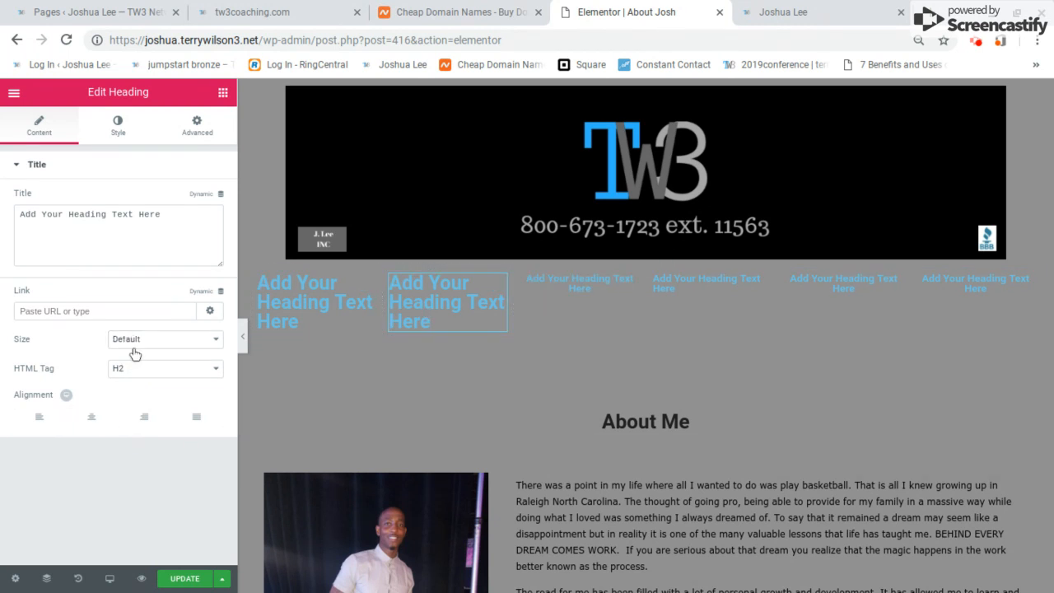
left_click(134, 346)
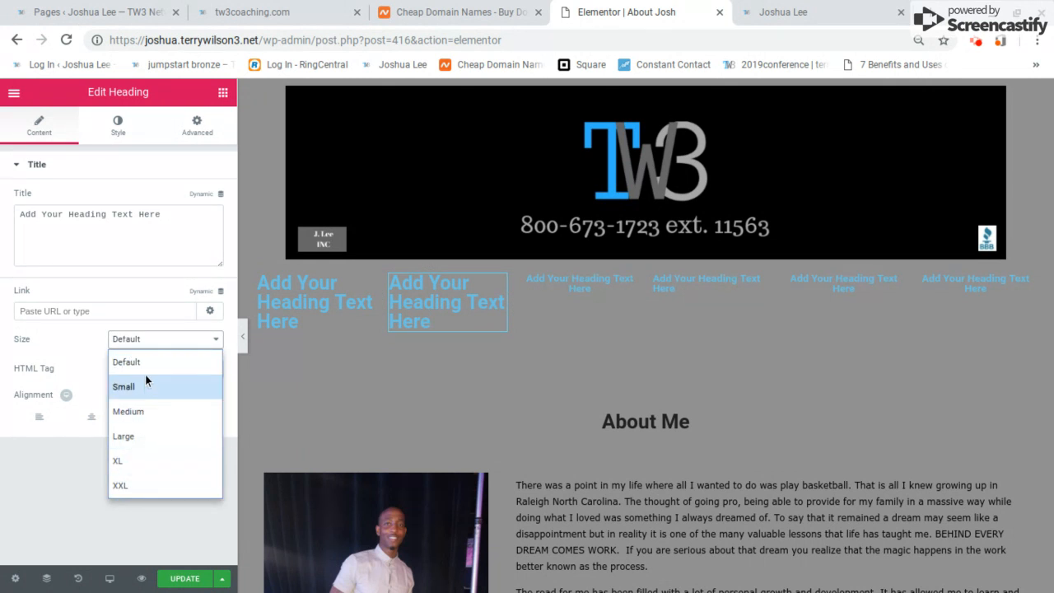
left_click(136, 387)
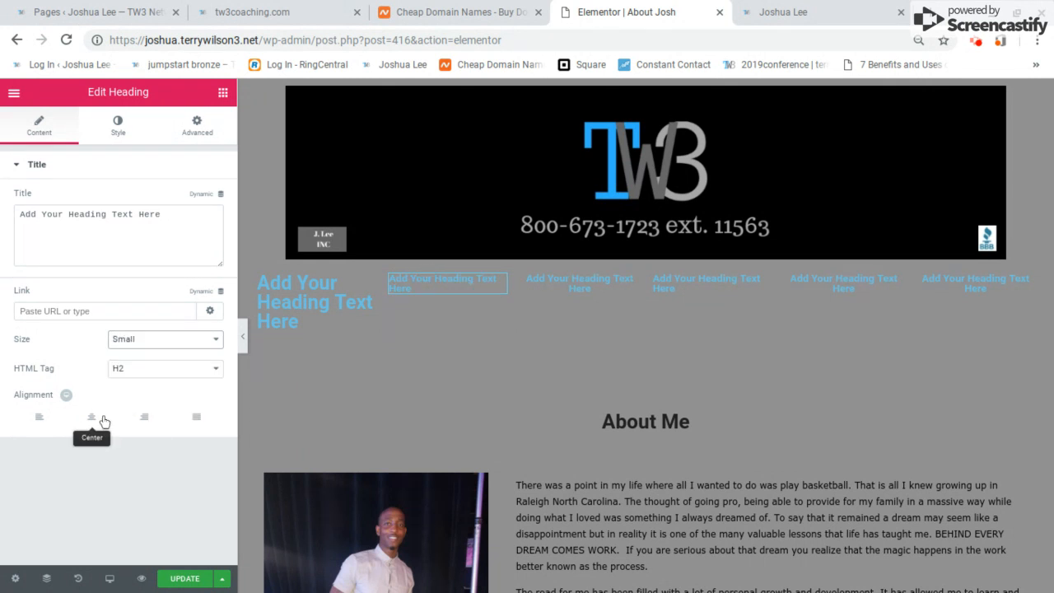
left_click(104, 422)
left_click(137, 370)
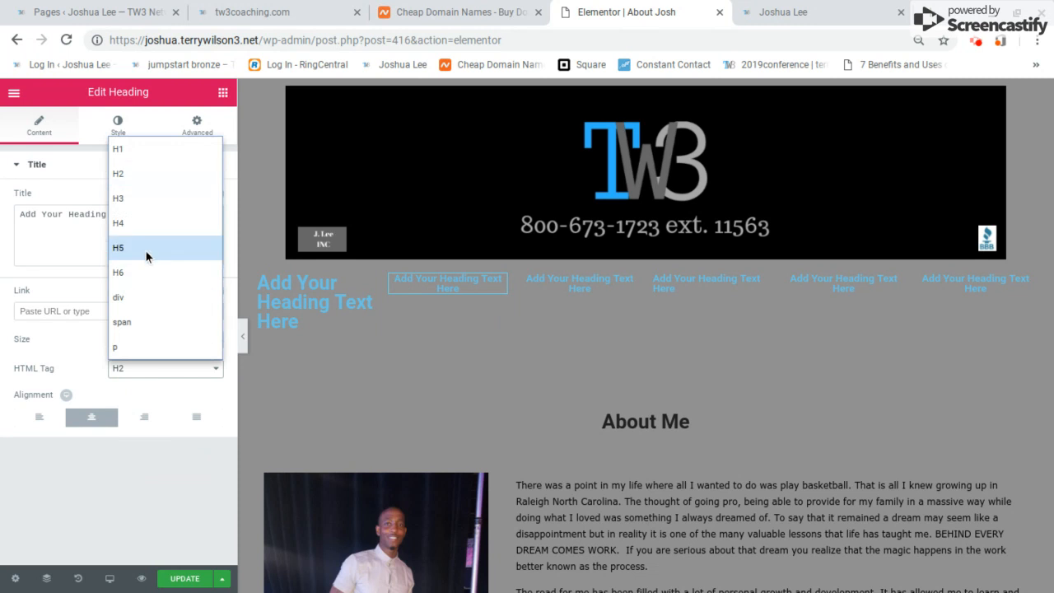
left_click(136, 149)
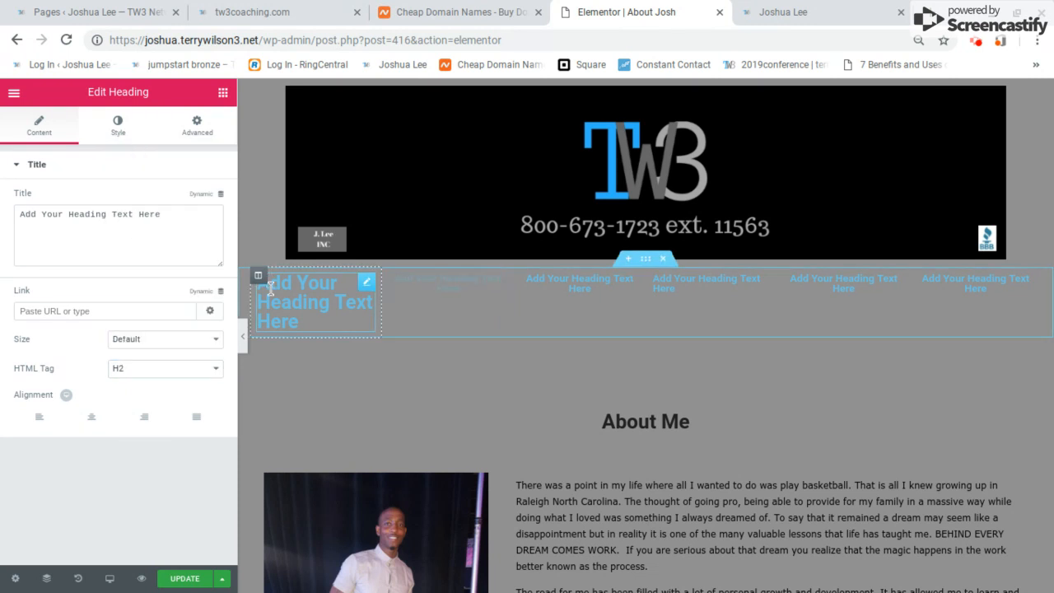
- Set the first column's heading to the Small size with the H1 HTML tag and center alignment
left_click(313, 302)
left_click(128, 338)
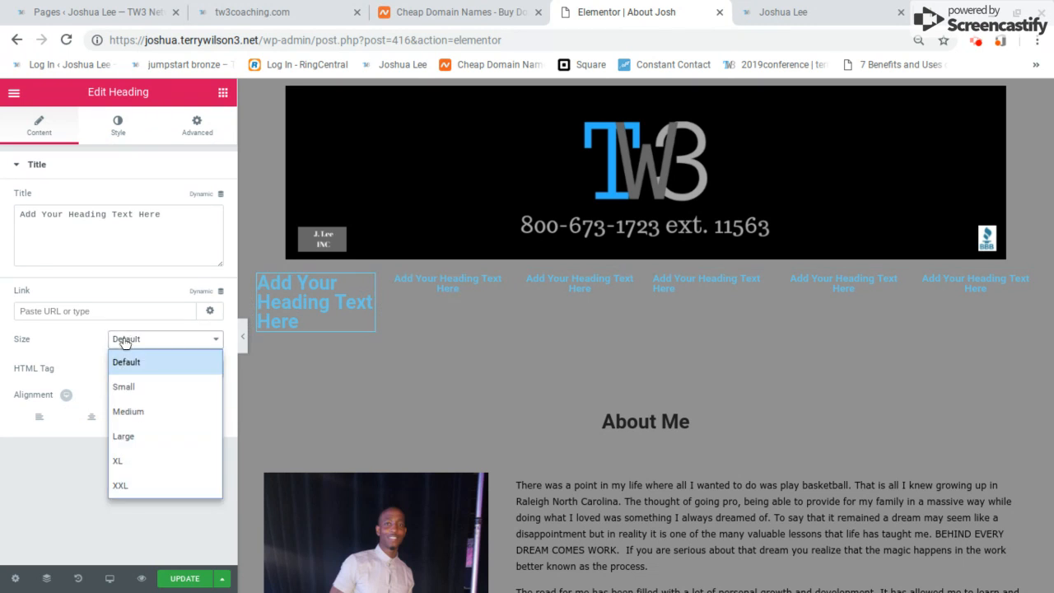
left_click(123, 387)
left_click(126, 375)
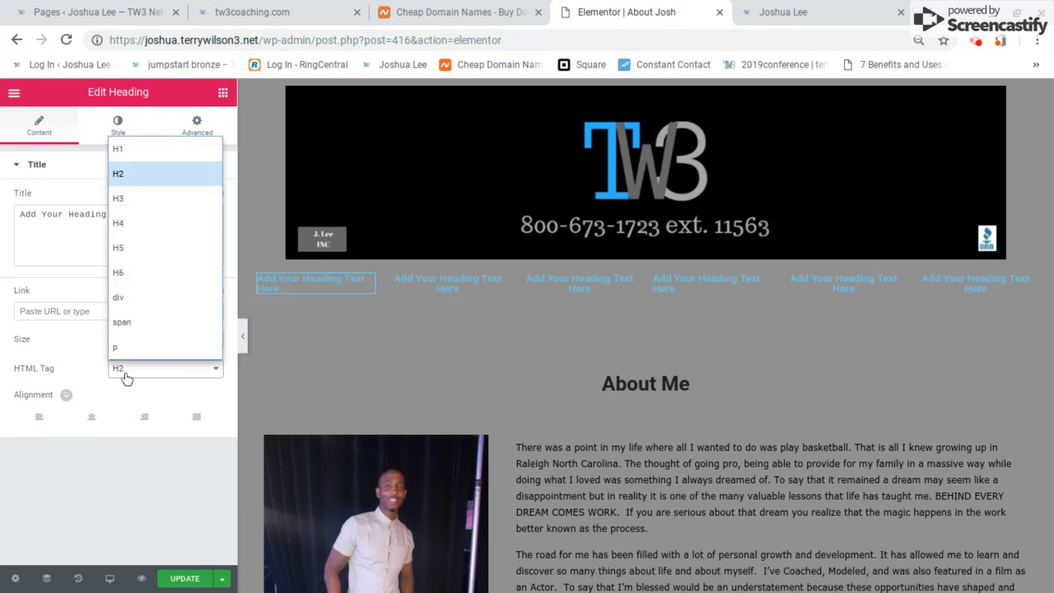
left_click(149, 153)
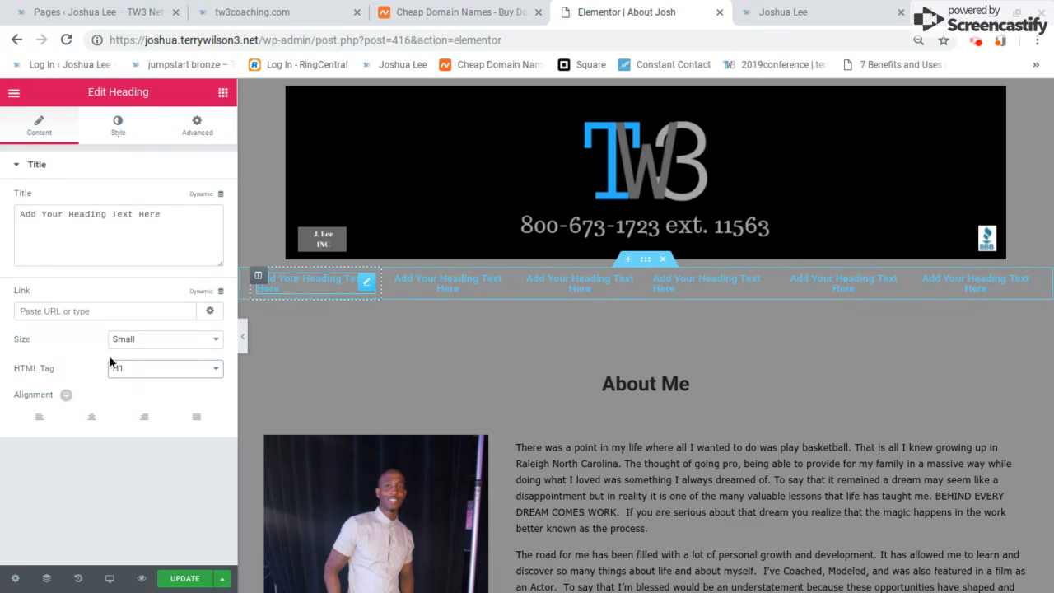
left_click(91, 416)
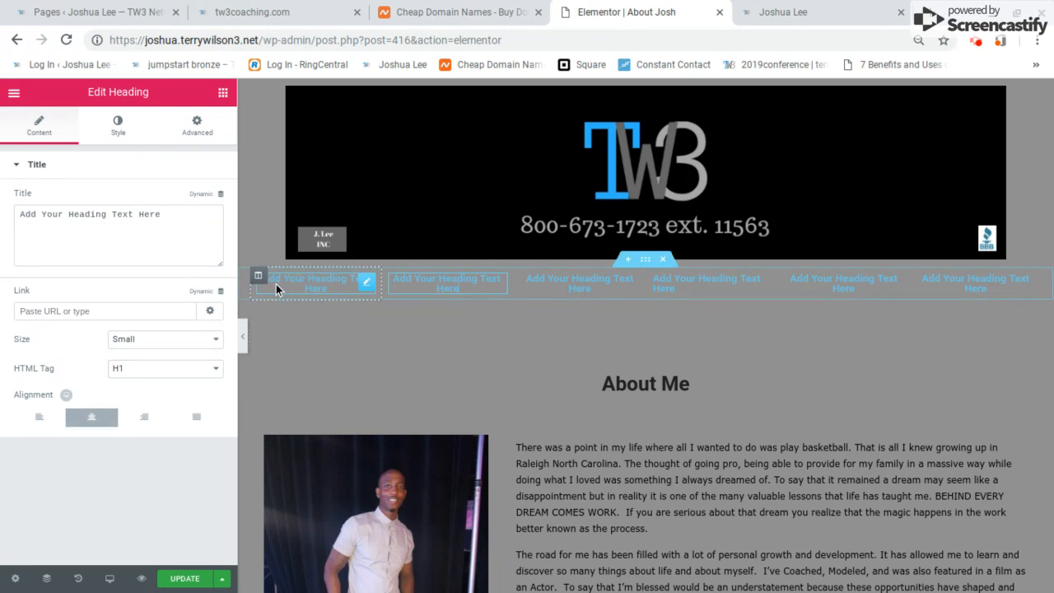
- Set the first column's heading text color to black (#000000) and open its typography settings
left_click(121, 128)
left_click(206, 198)
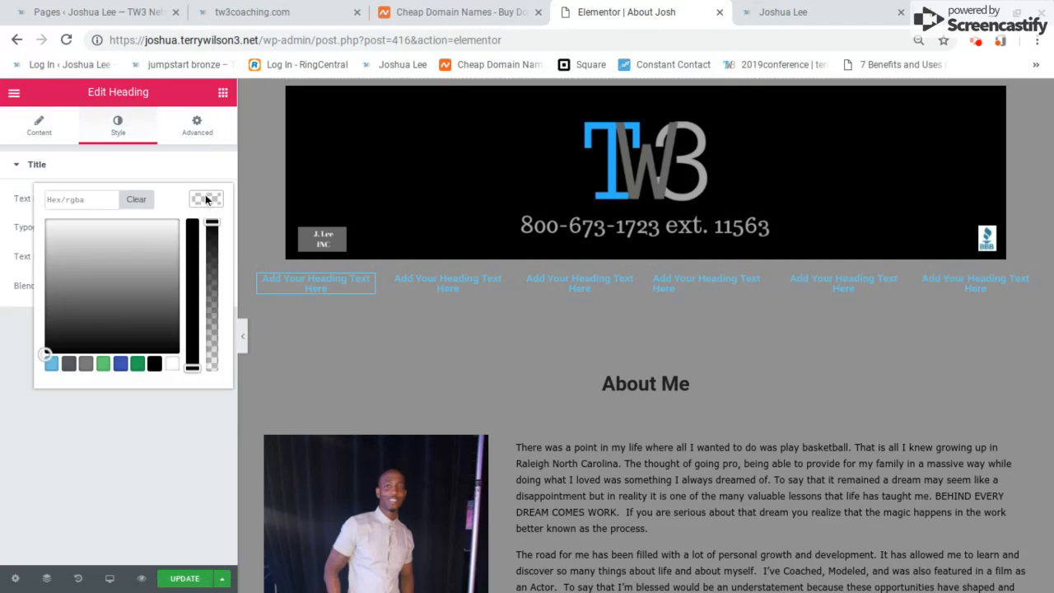
left_click(154, 363)
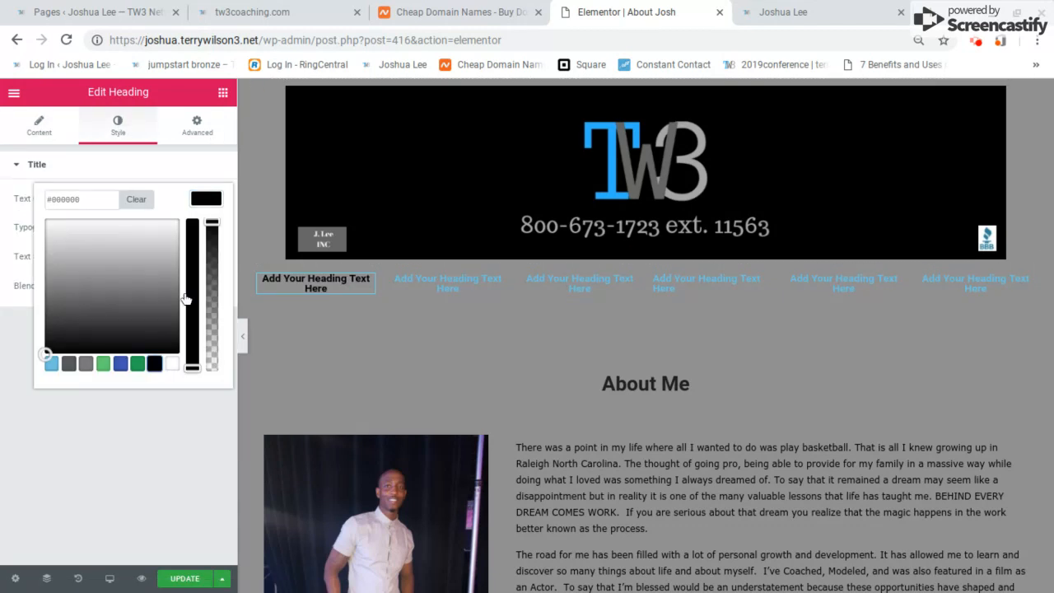
left_click(129, 424)
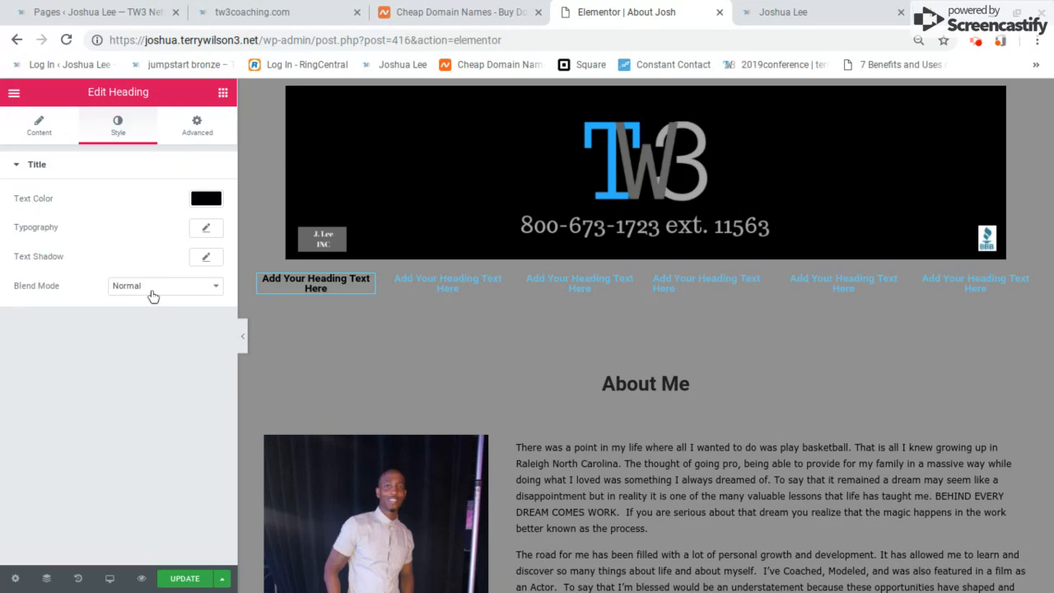
left_click(205, 229)
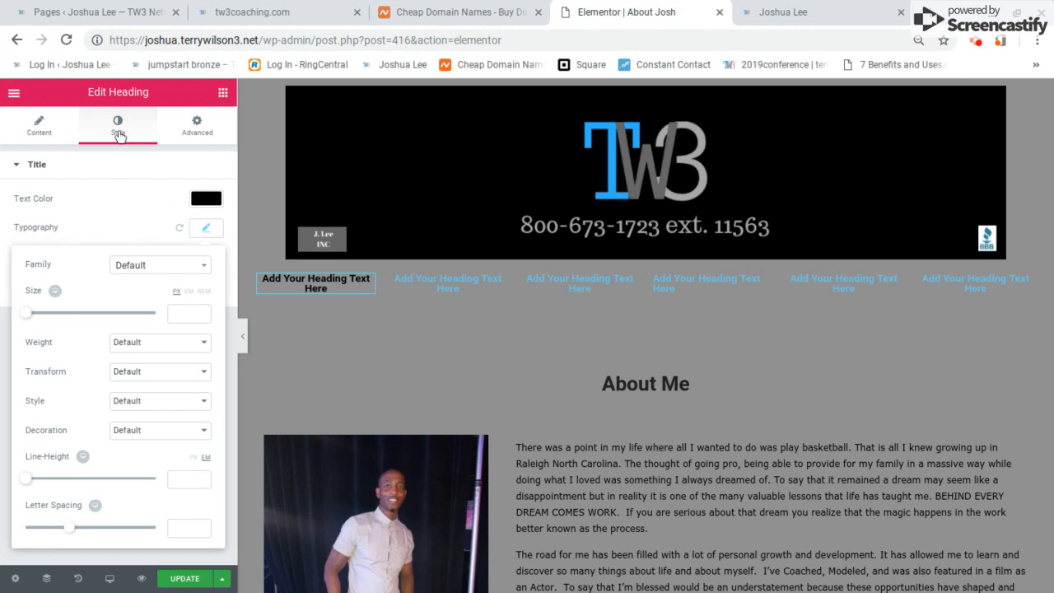
- Set the first column's heading font family to Verdana and replace its text with "Home"
left_click(164, 268)
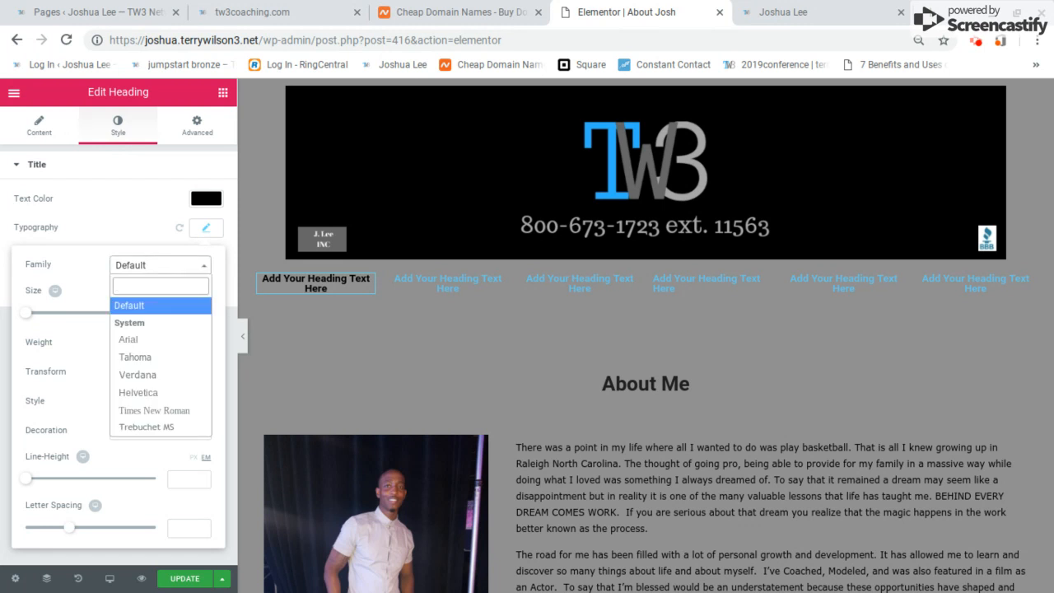
left_click(137, 376)
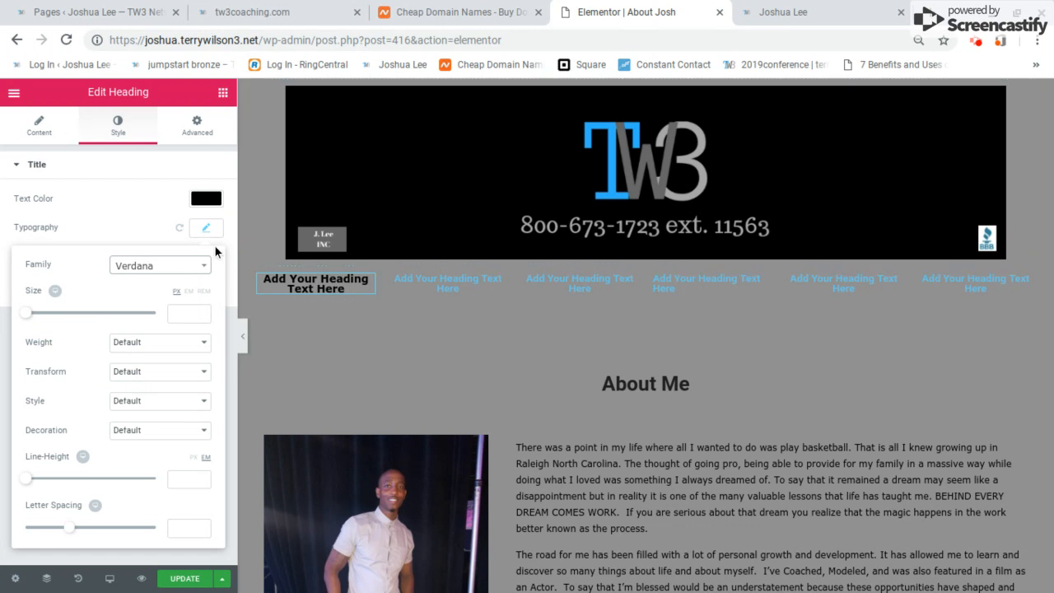
left_click(348, 285)
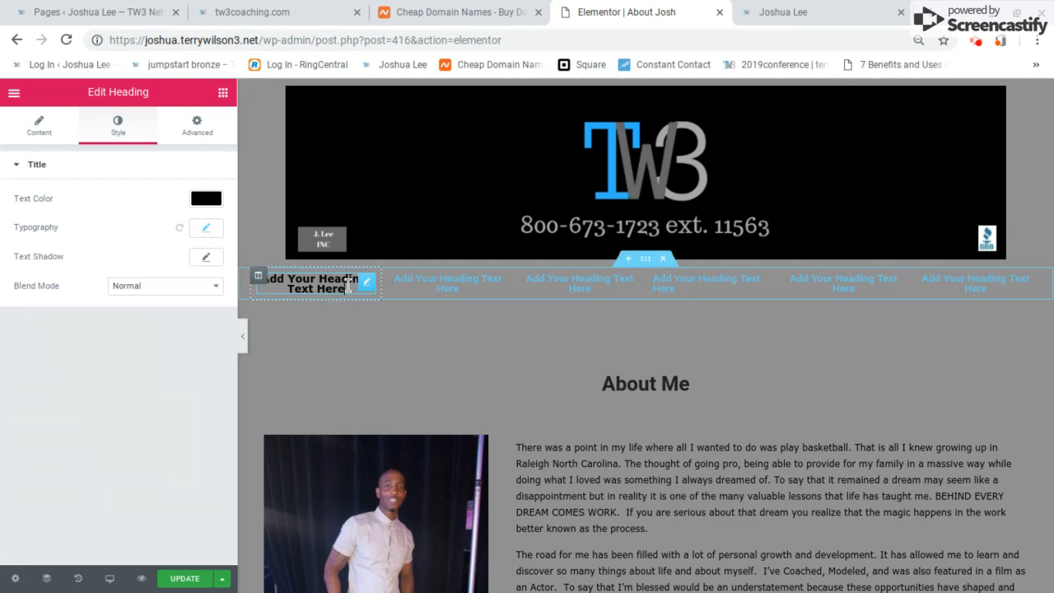
triple_click(349, 285)
triple_click(348, 286)
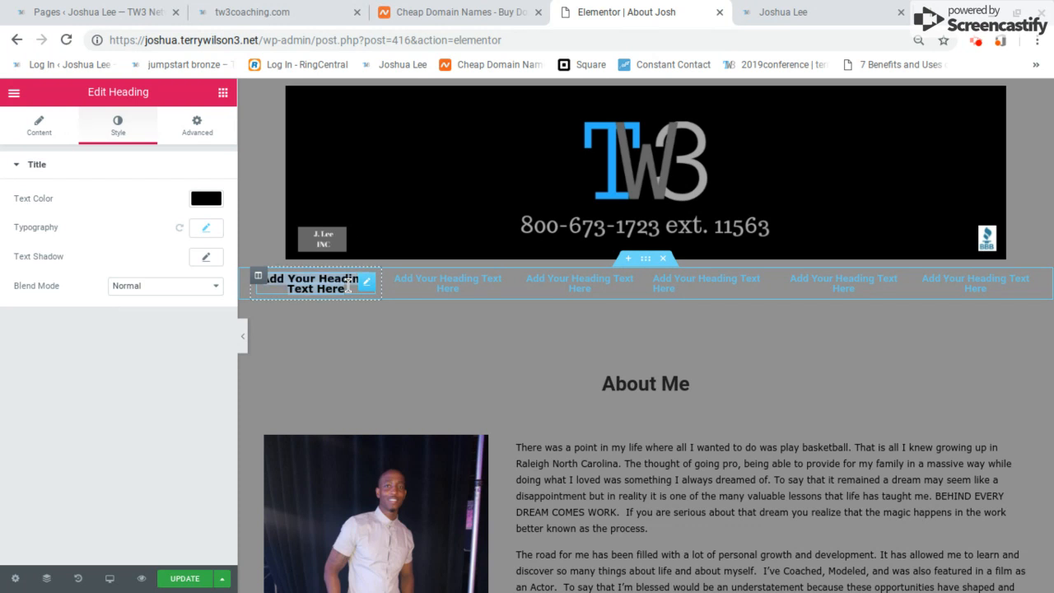
key("BackSpace")
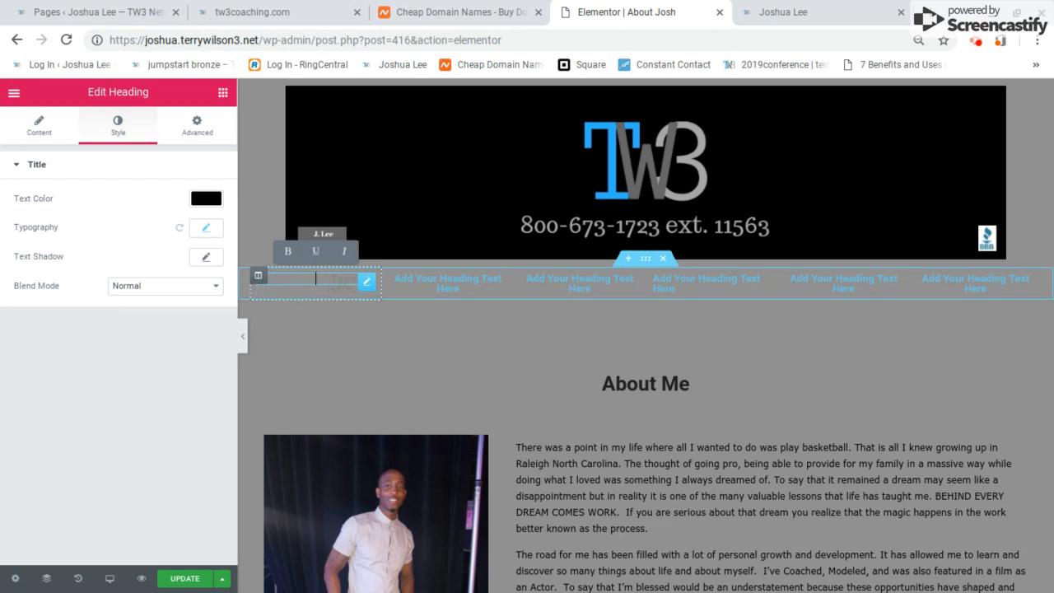
type("Home")
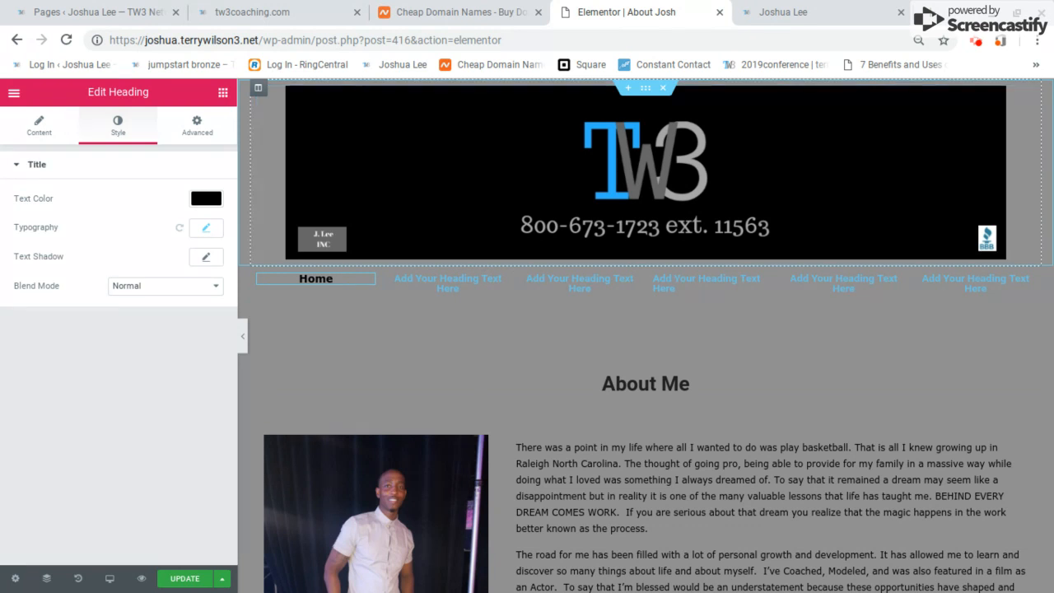
- Replace the placeholder text of the second column's heading with "Memberships"
left_click(429, 278)
left_click(430, 278)
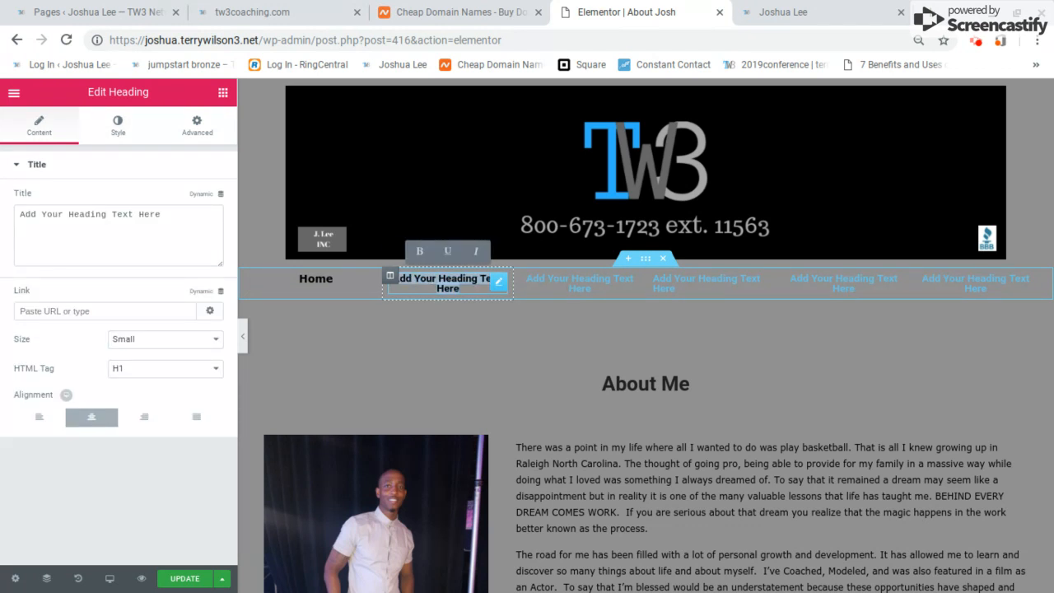
left_click(429, 278)
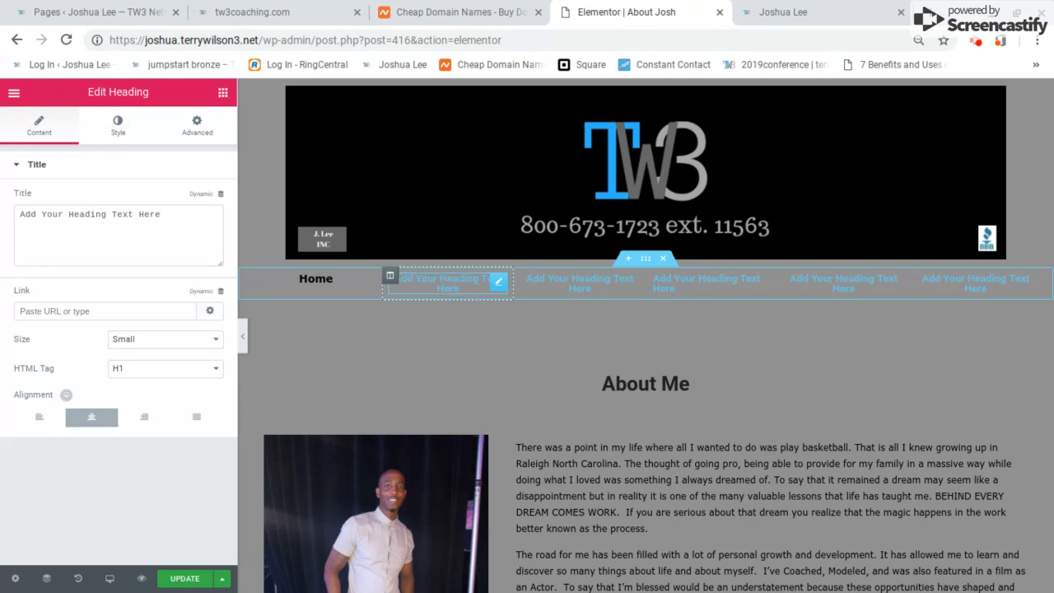
triple_click(441, 282)
key("BackSpace")
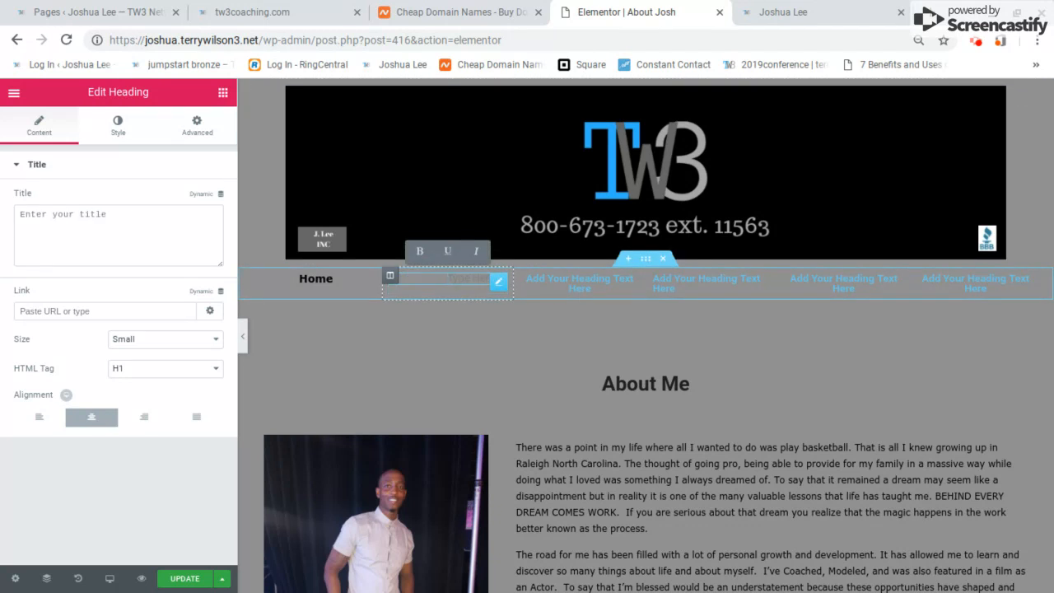
type("Member")
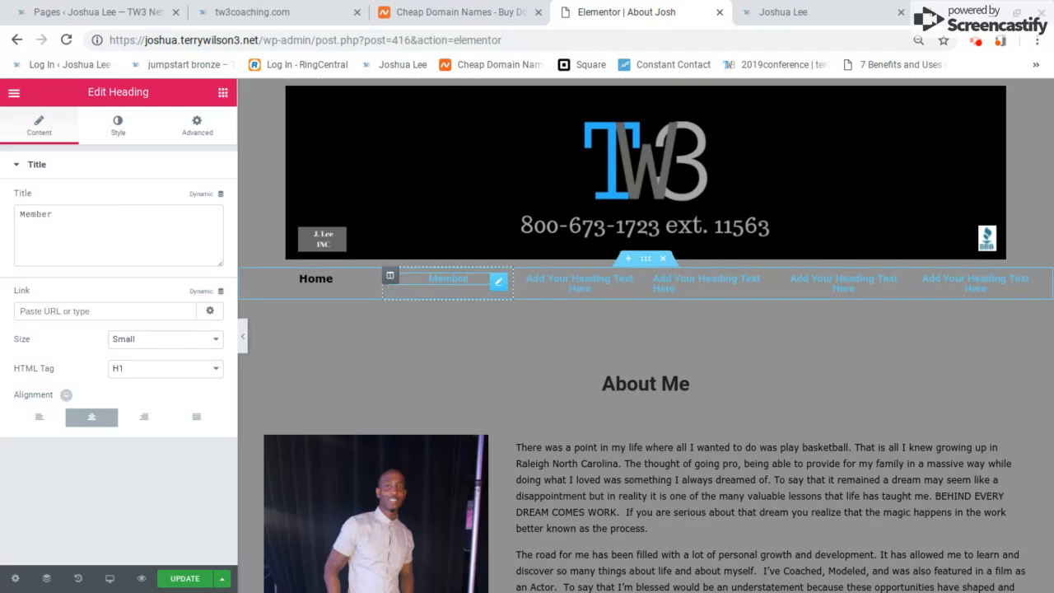
type("ships")
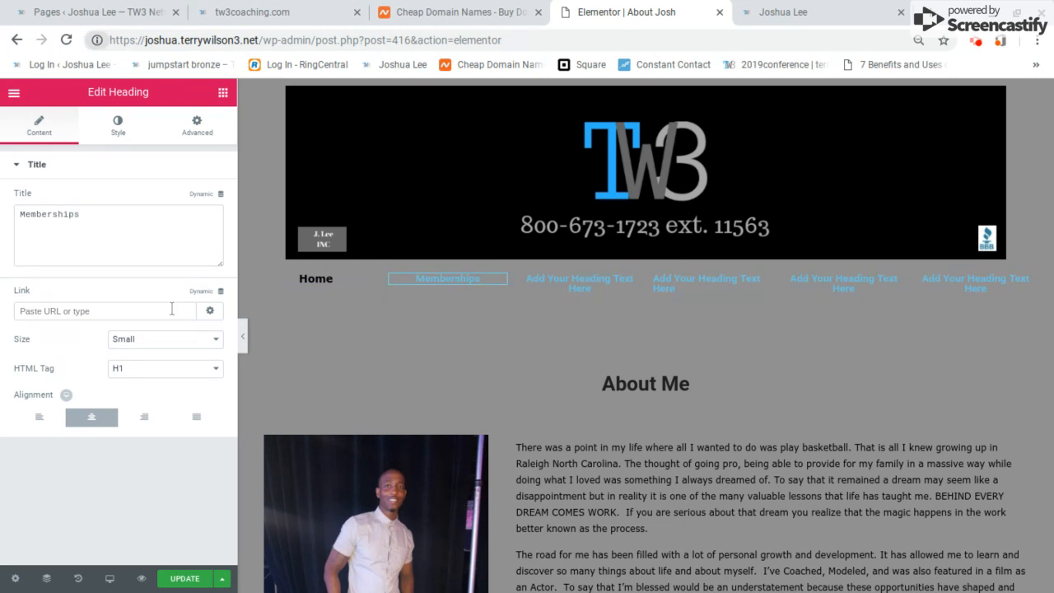
- Set the text color of the "Memberships" heading to black
left_click(123, 128)
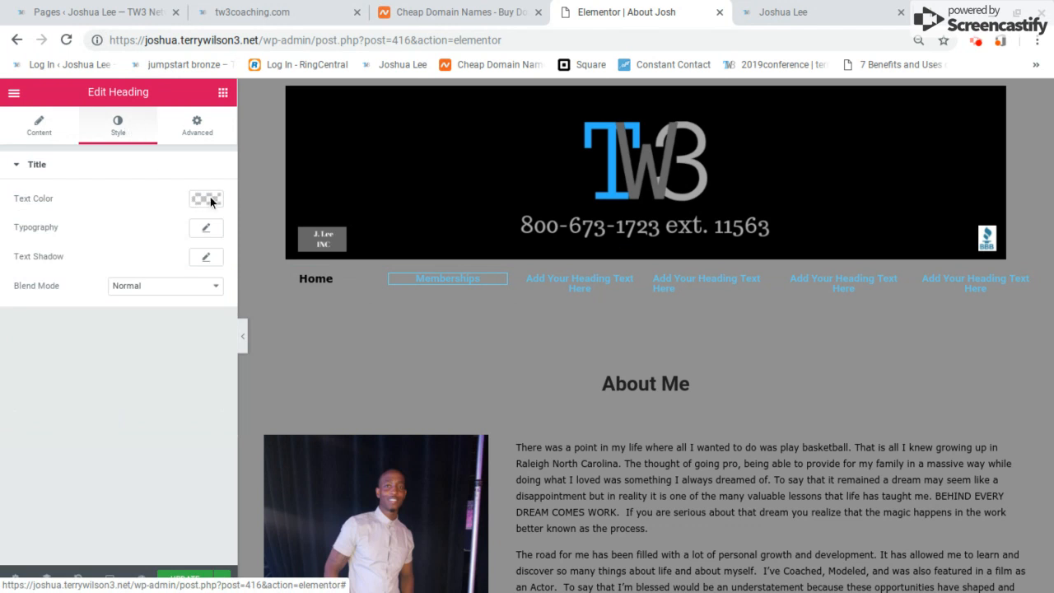
left_click(211, 201)
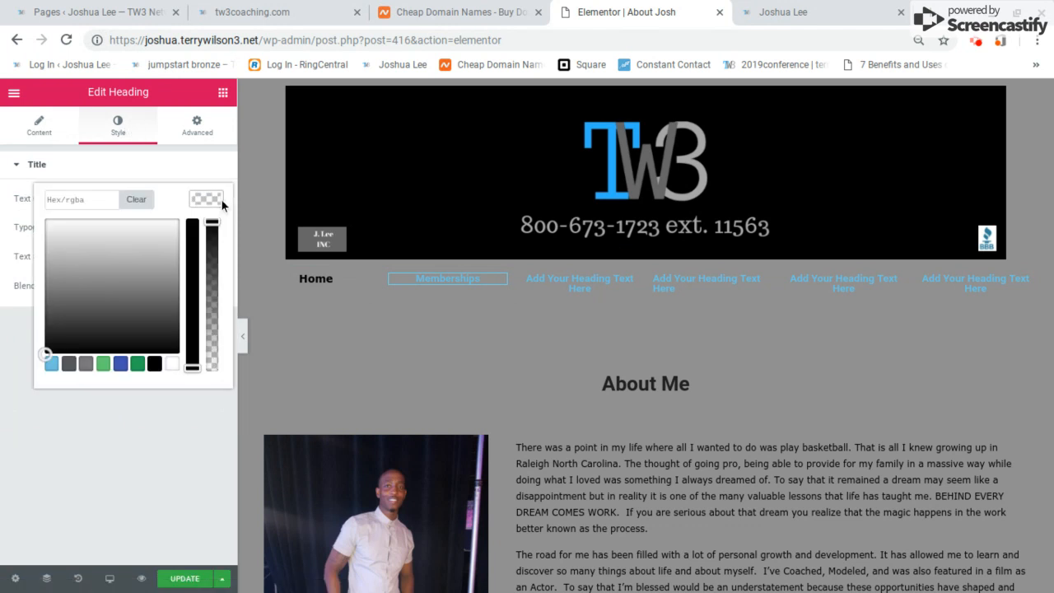
left_click(154, 363)
- Replace the placeholder text of the third column's heading with "Join"
left_click(541, 281)
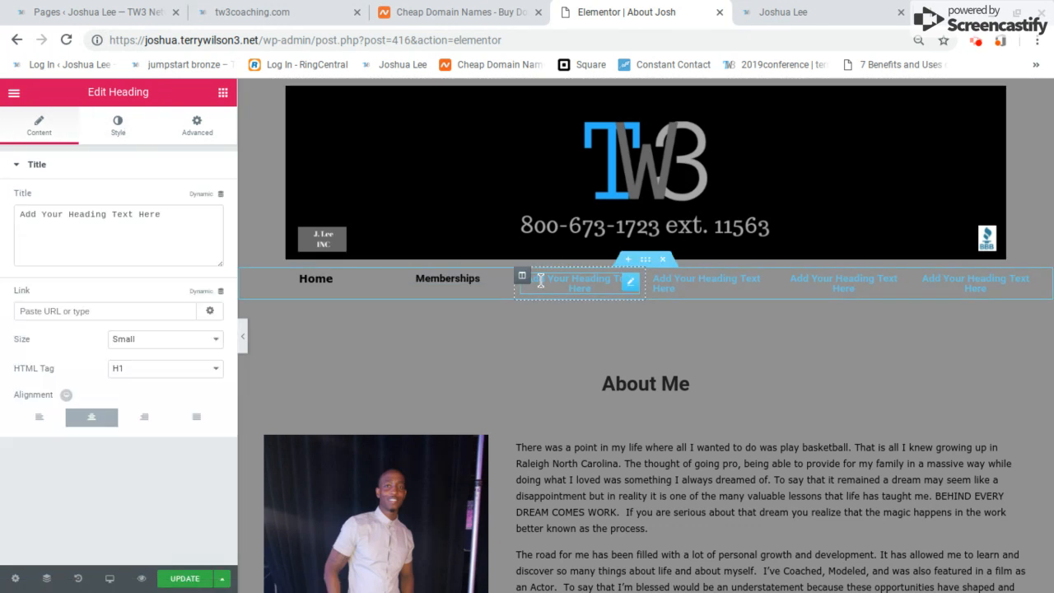
left_click(540, 281)
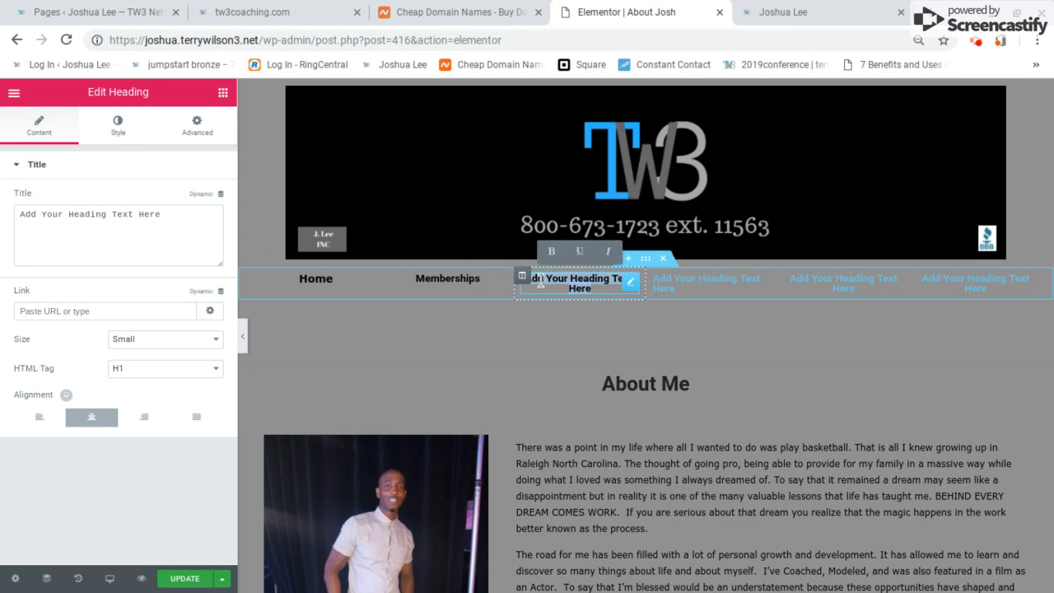
key("ctrl+a")
key("BackSpace")
type("Casl")
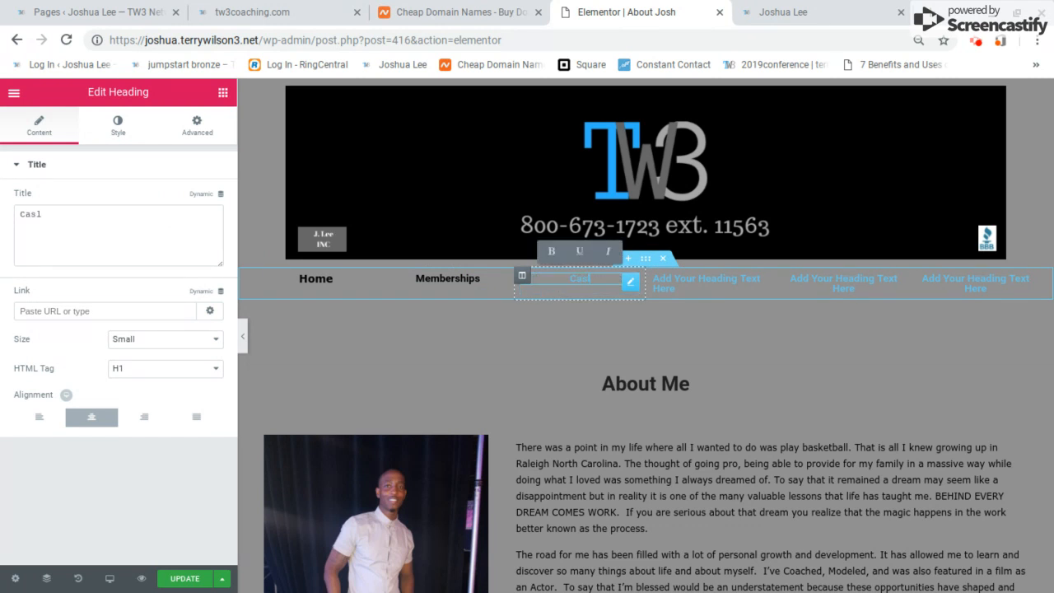
key("BackSpace")
key("BackSpace")
key("BackSpace")
key("BackSpace")
type("Join")
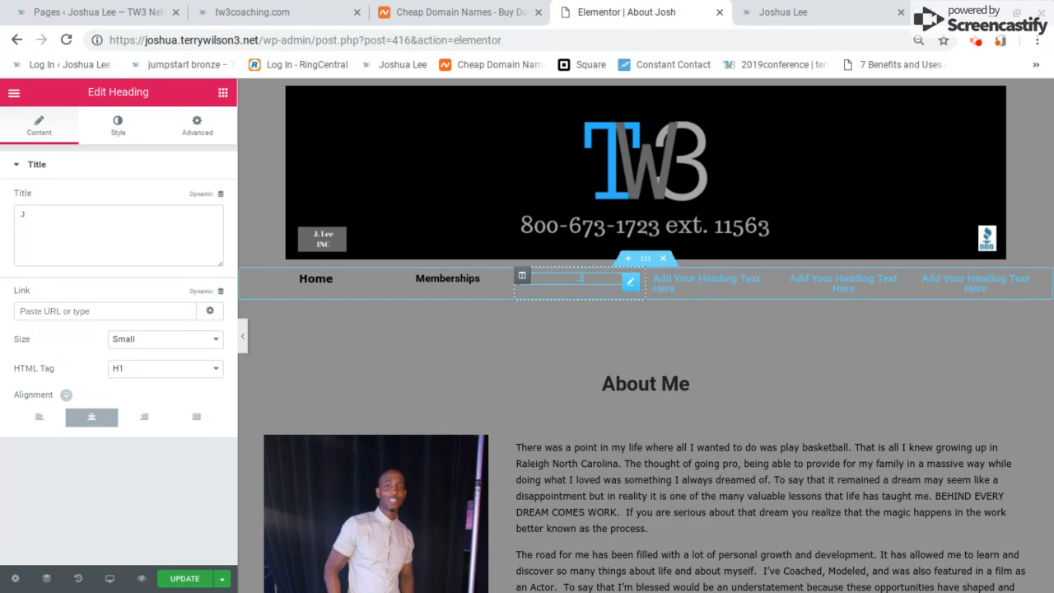
left_click(190, 340)
- Style the "Join" heading with black text color and the Verdana font family
left_click(118, 141)
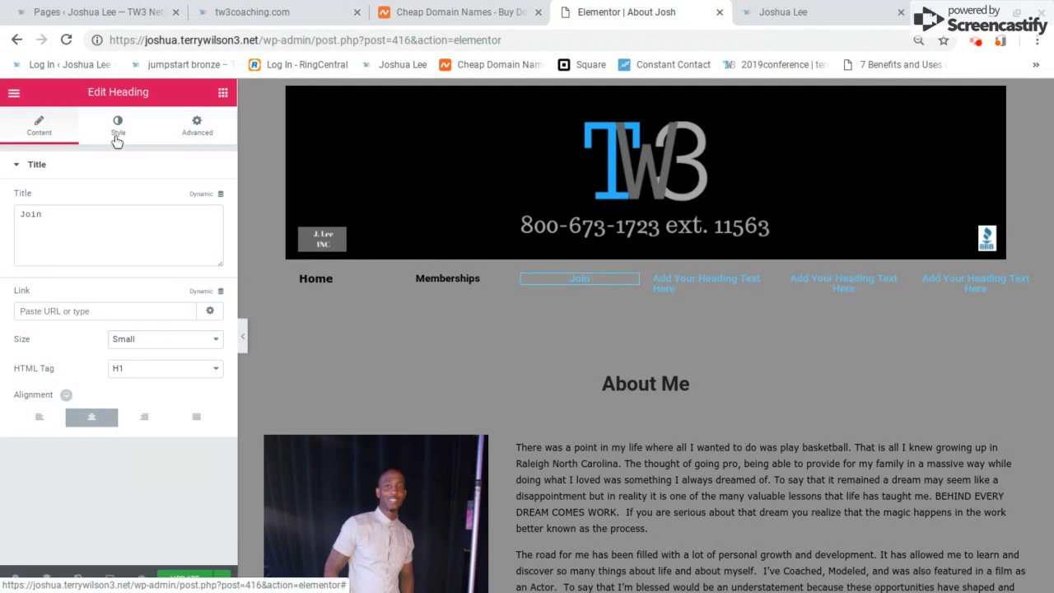
left_click(118, 142)
left_click(204, 198)
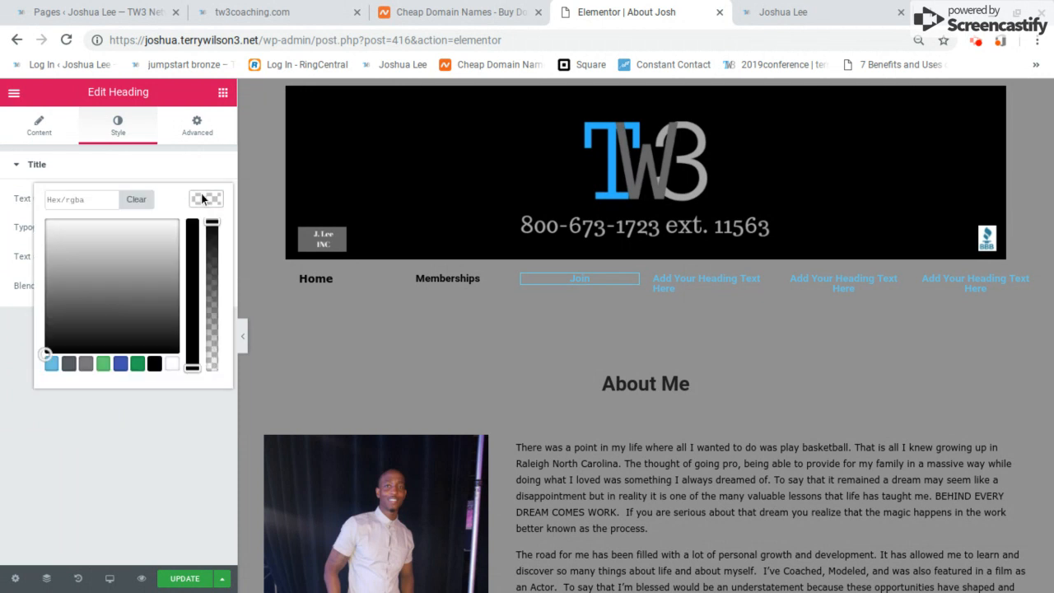
left_click(154, 362)
left_click(135, 419)
left_click(207, 230)
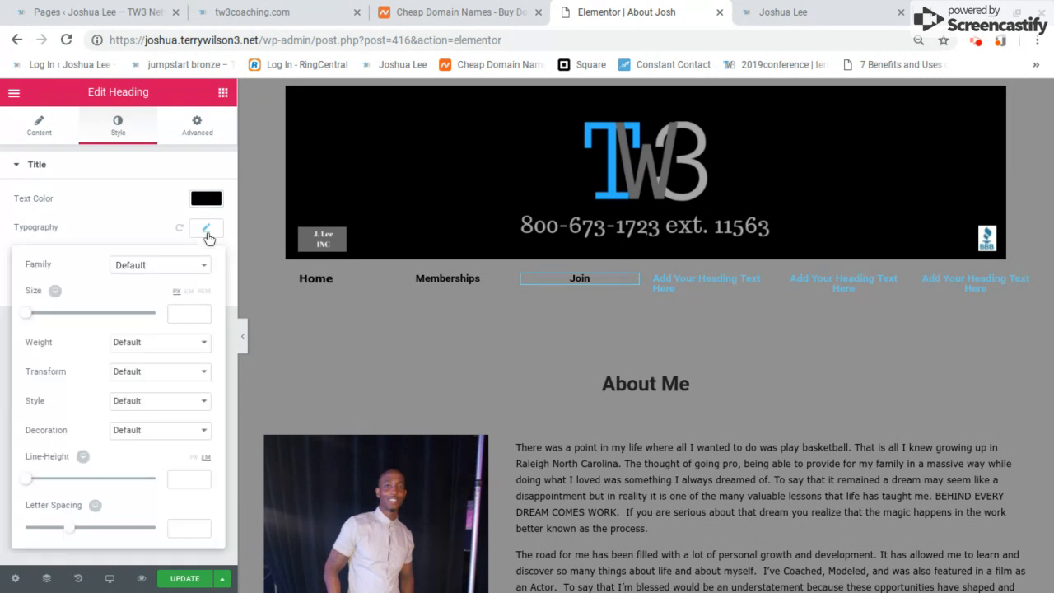
left_click(178, 273)
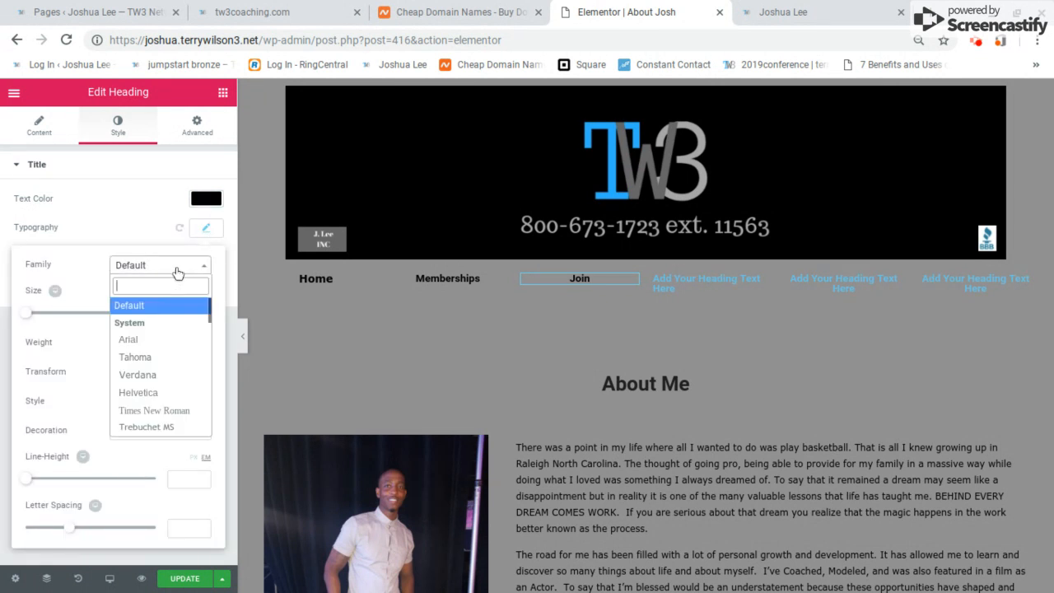
left_click(153, 375)
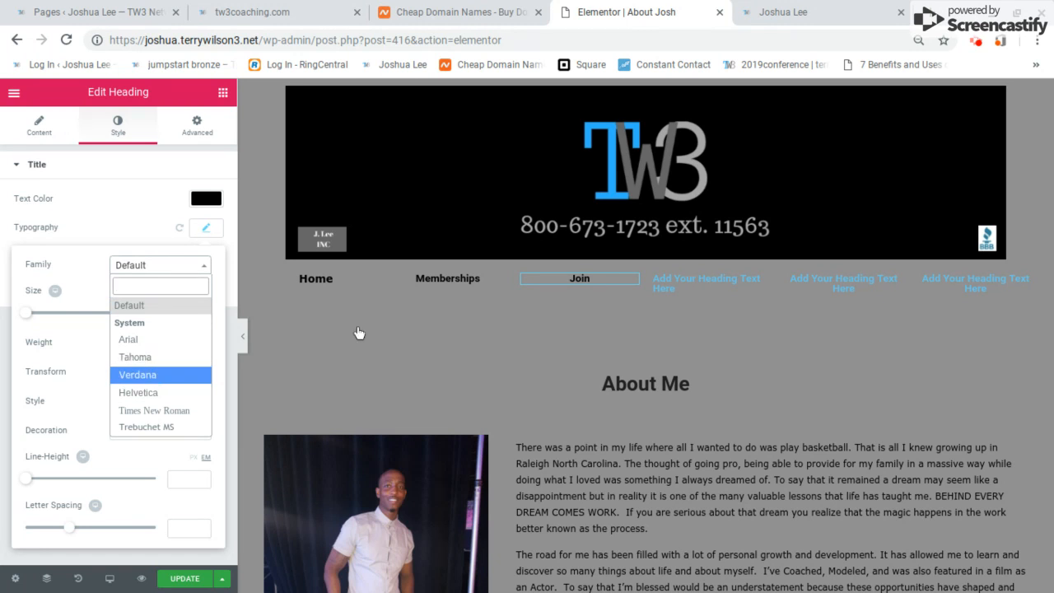
- Set the typography font family of the "Memberships" heading to Verdana
left_click(440, 280)
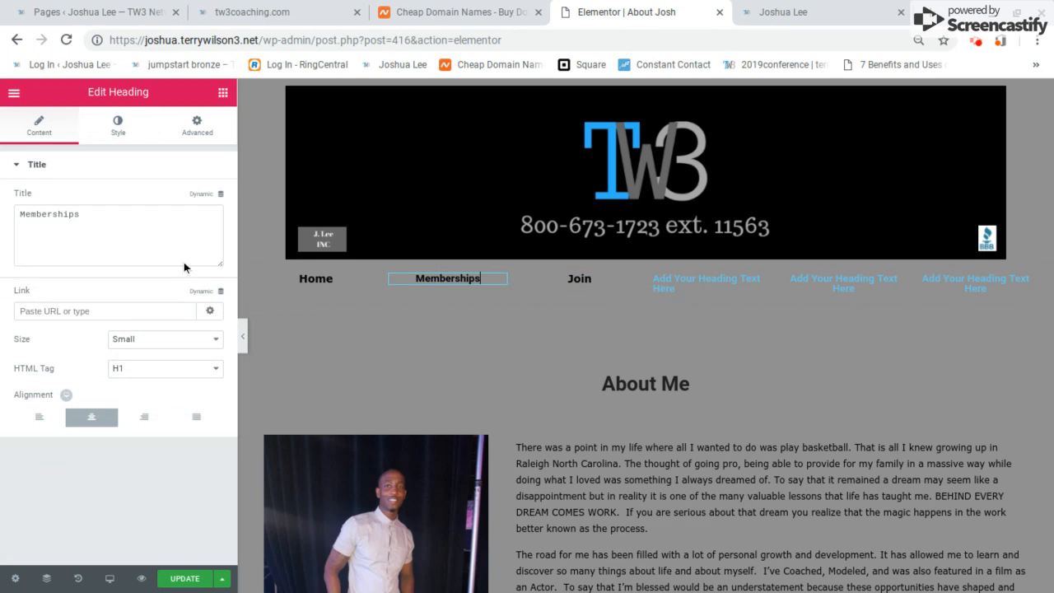
left_click(133, 124)
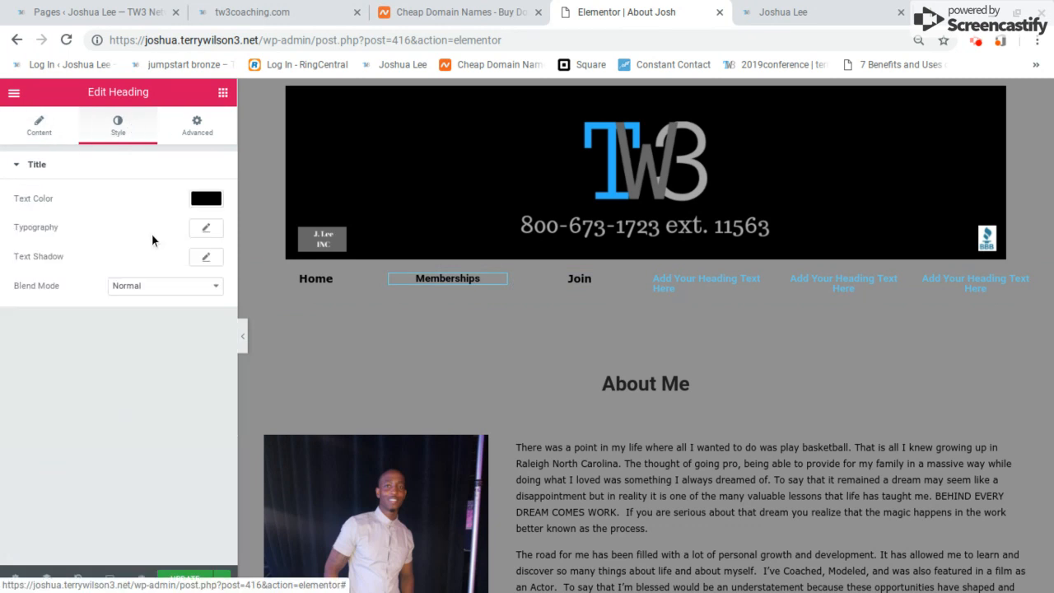
left_click(206, 230)
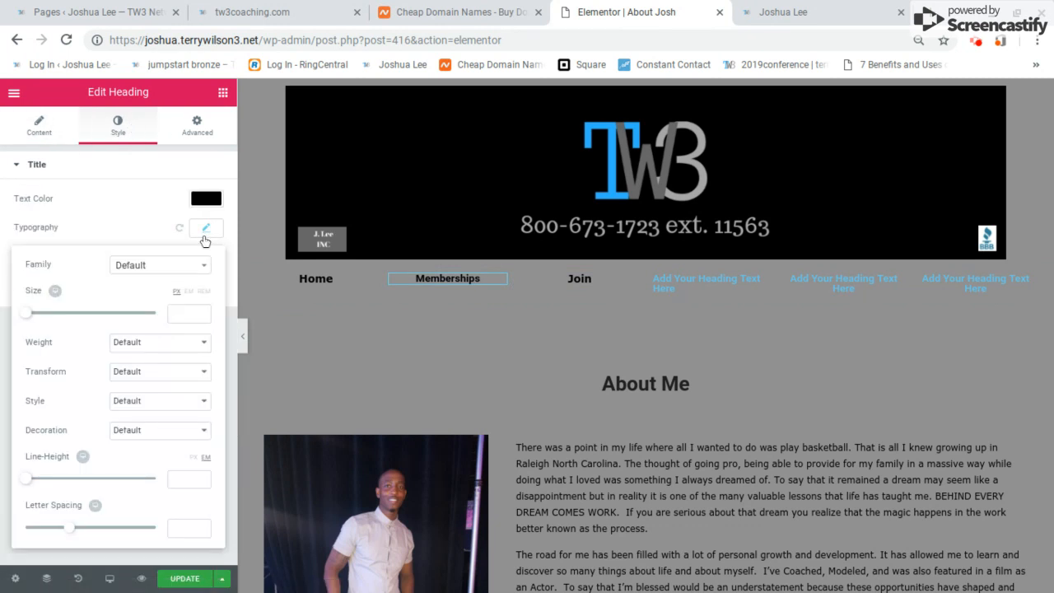
left_click(173, 266)
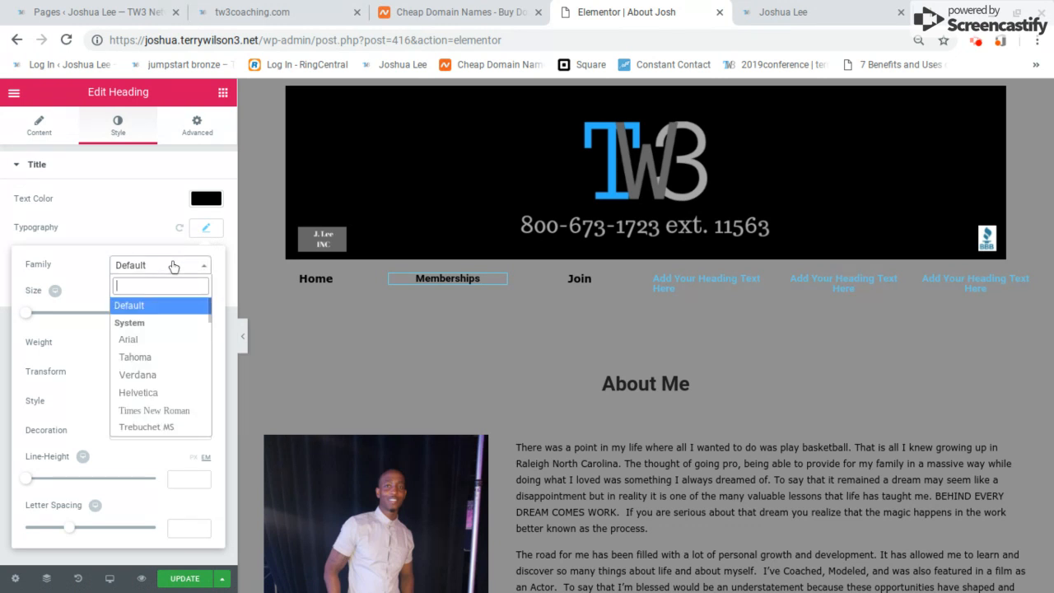
left_click(154, 374)
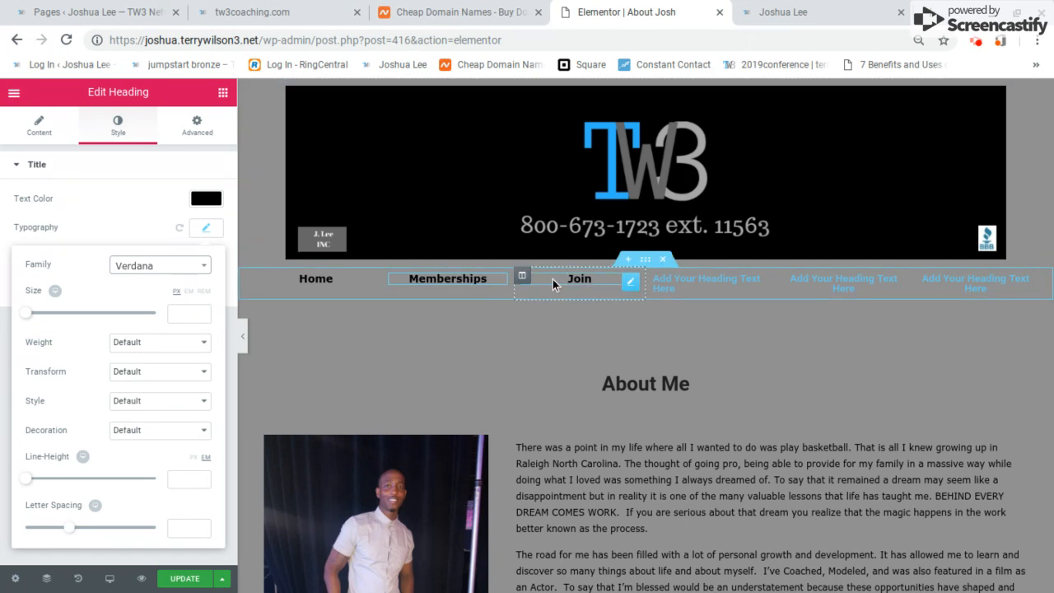
- Choose the Small size for the fourth column's heading and replace its text with "Call Center"
left_click(693, 280)
double_click(694, 280)
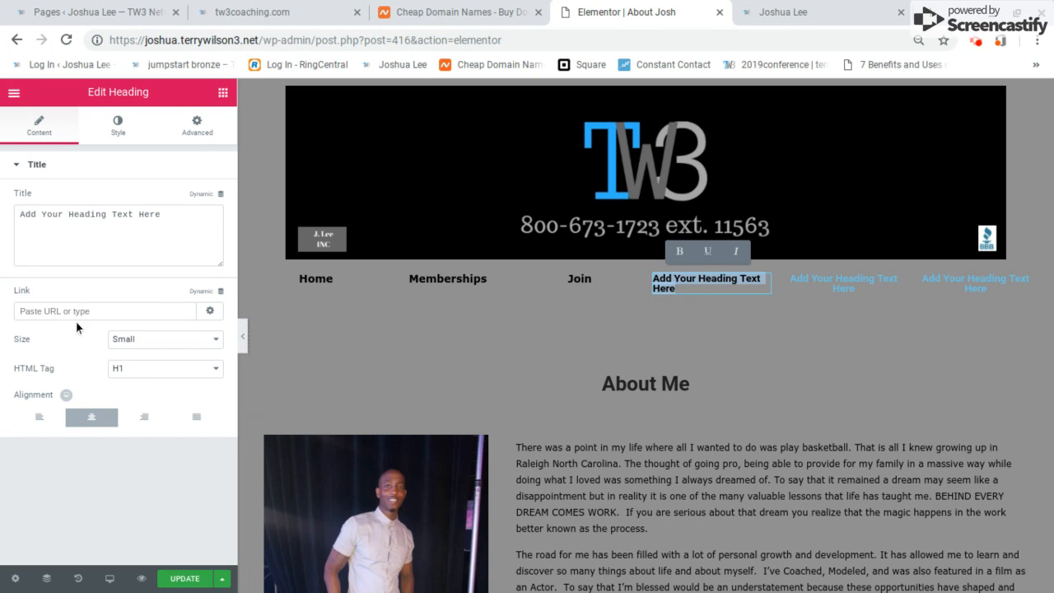
mouse_move(848, 591)
left_click(126, 340)
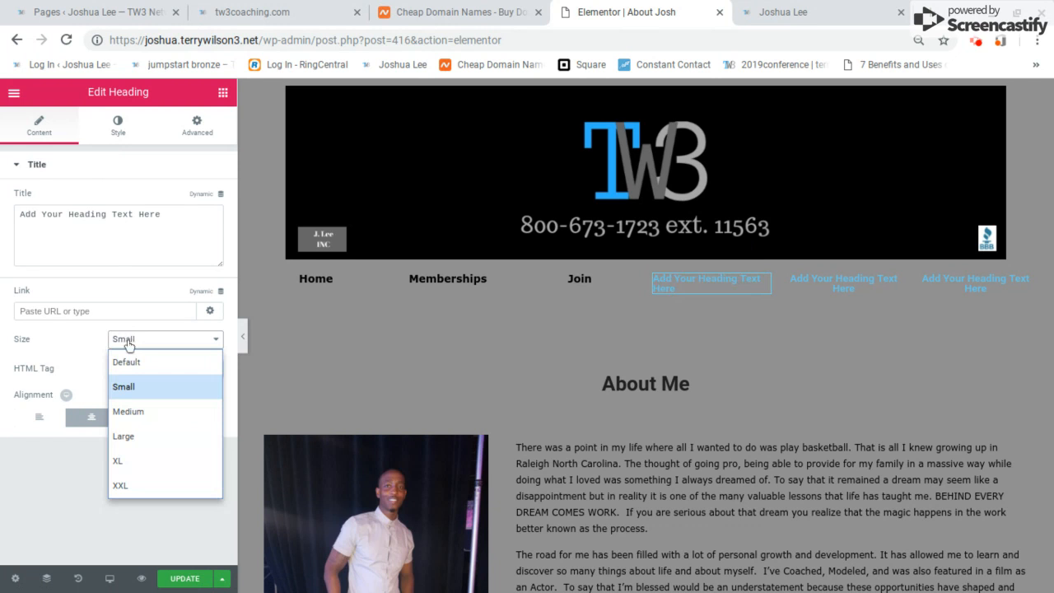
left_click(134, 386)
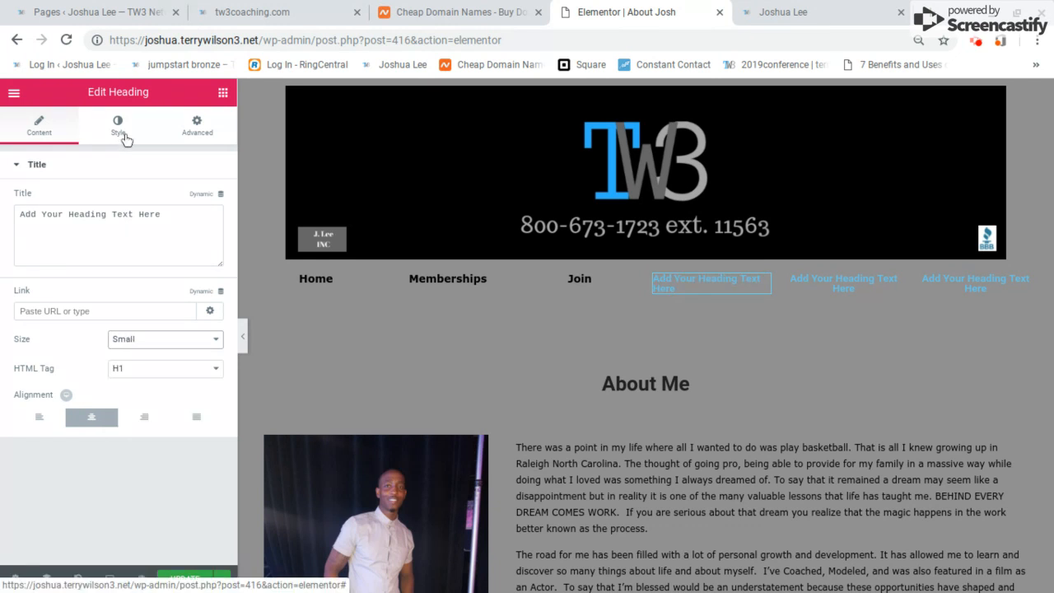
triple_click(726, 282)
key("BackSpace")
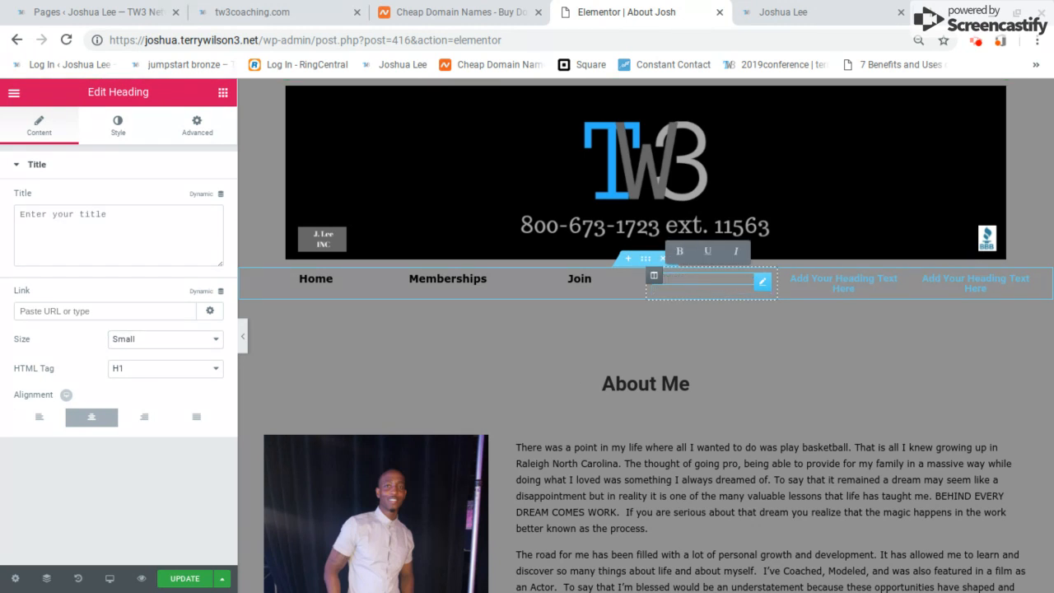
type("Call Center")
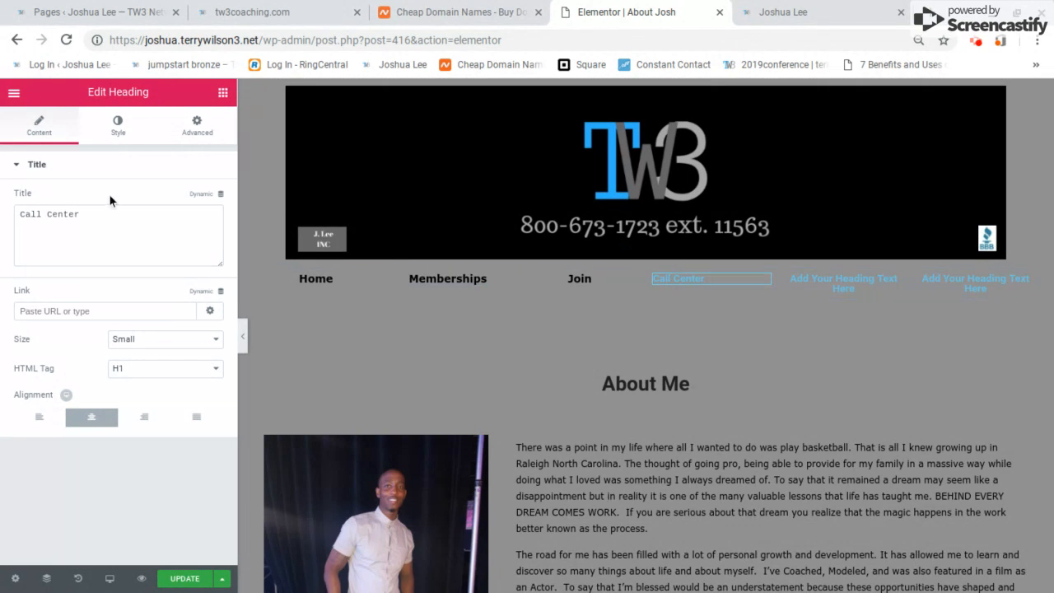
- Style the "Call Center" heading with black text color and the Verdana font family
left_click(118, 128)
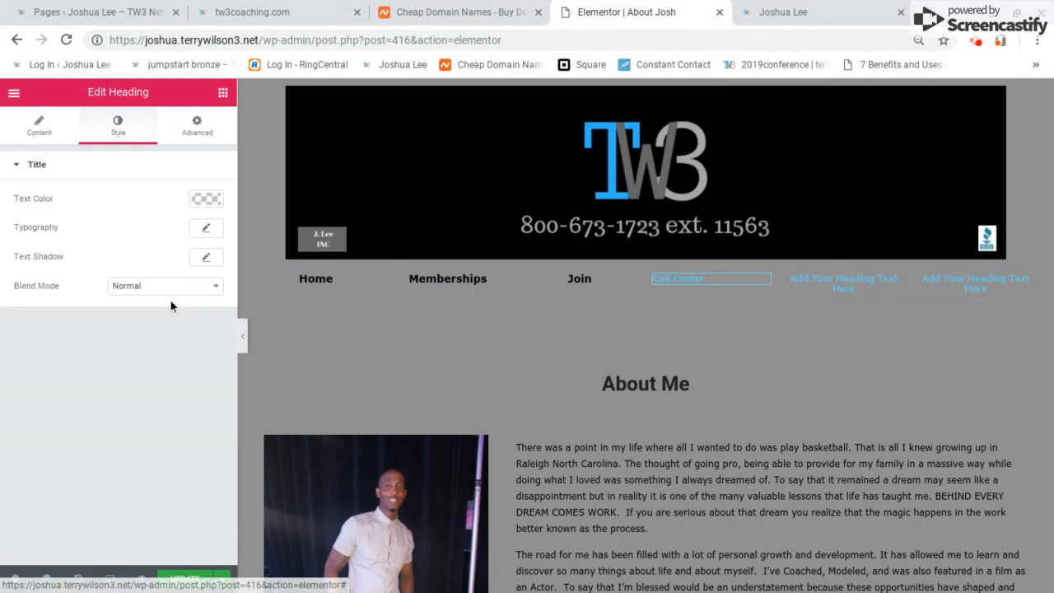
left_click(206, 198)
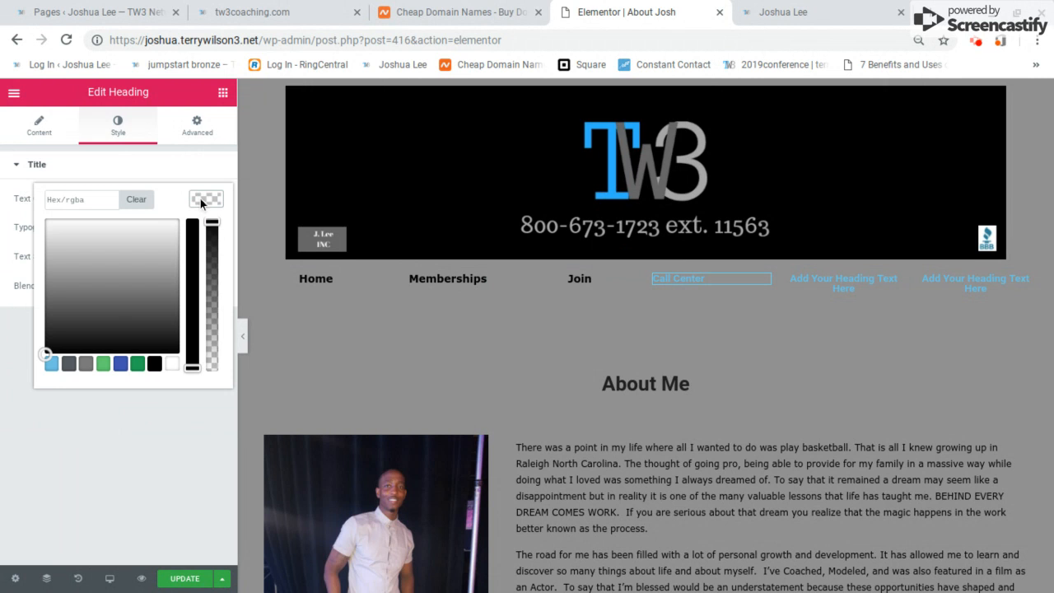
left_click(156, 367)
left_click(110, 465)
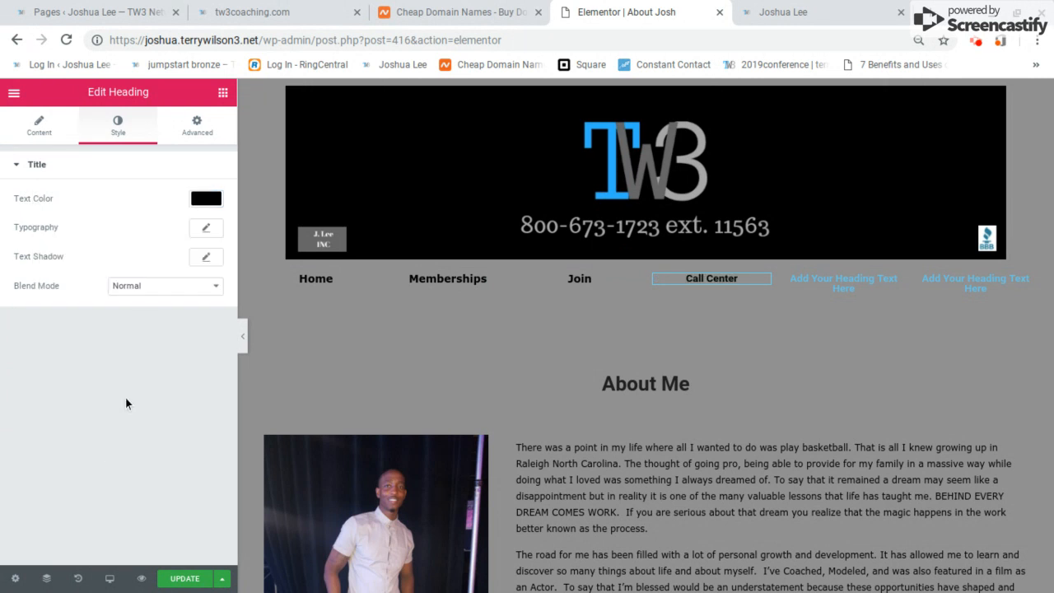
left_click(206, 229)
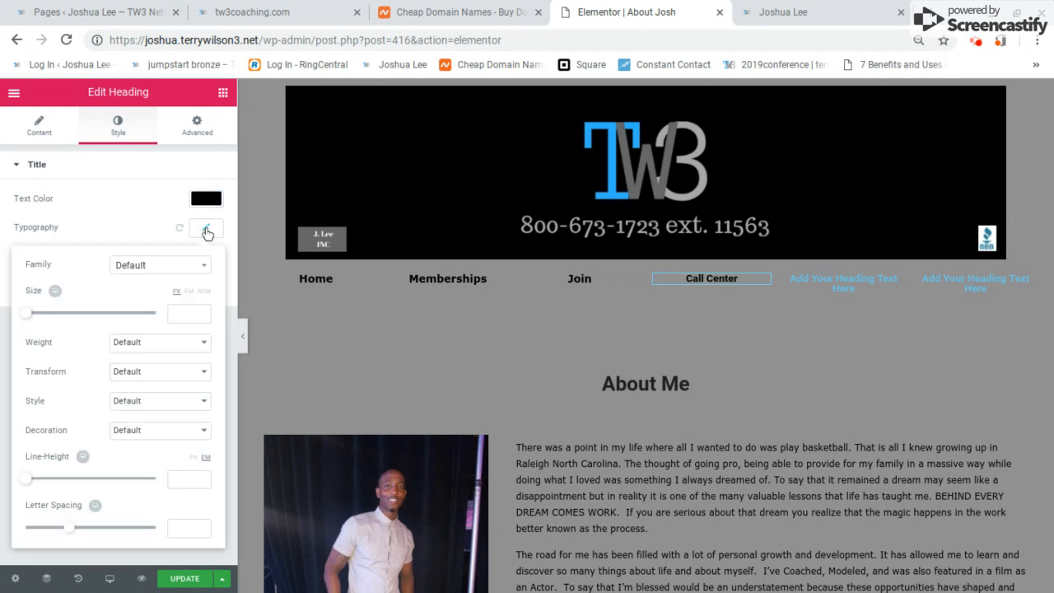
left_click(156, 270)
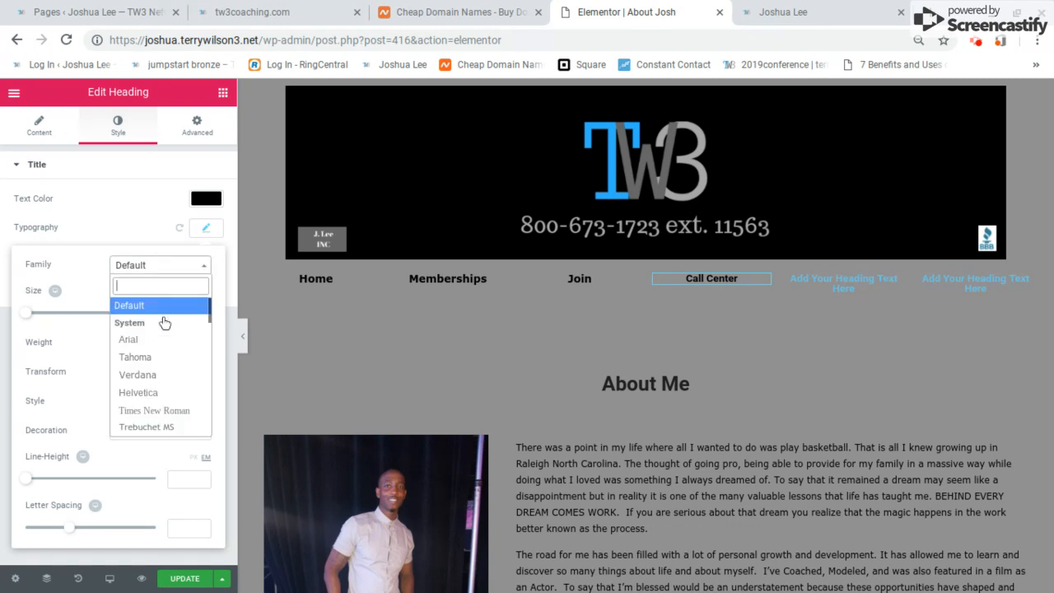
left_click(140, 375)
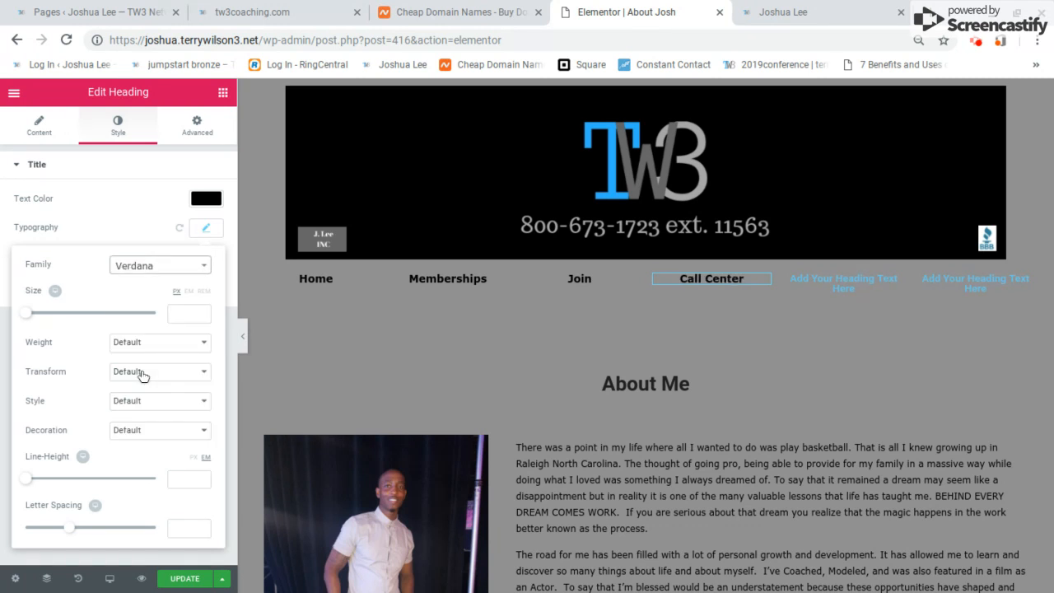
- Select the placeholder text of the fifth column's heading for editing
left_click(835, 280)
double_click(834, 280)
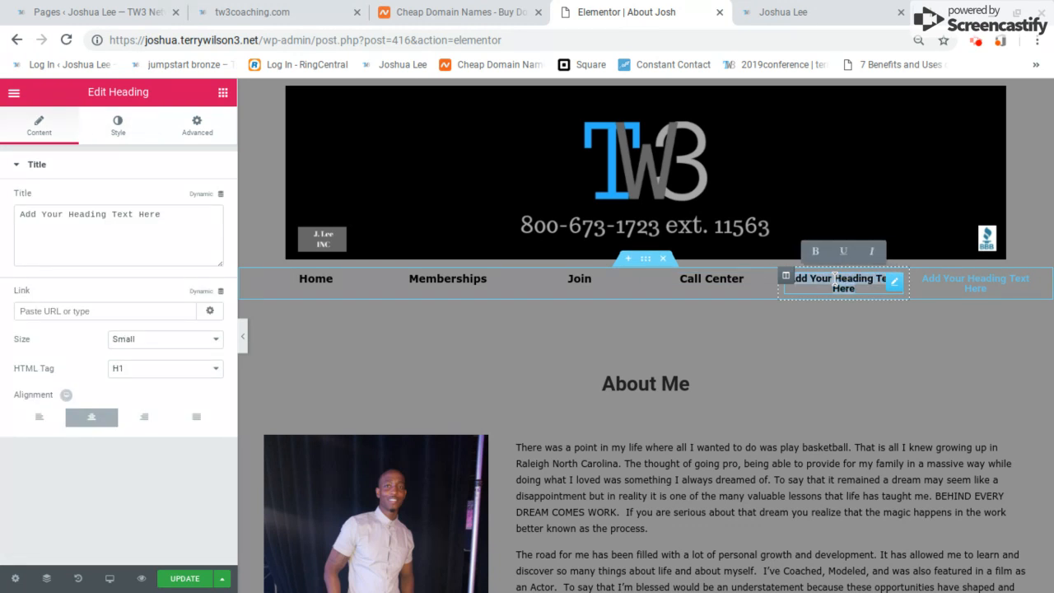